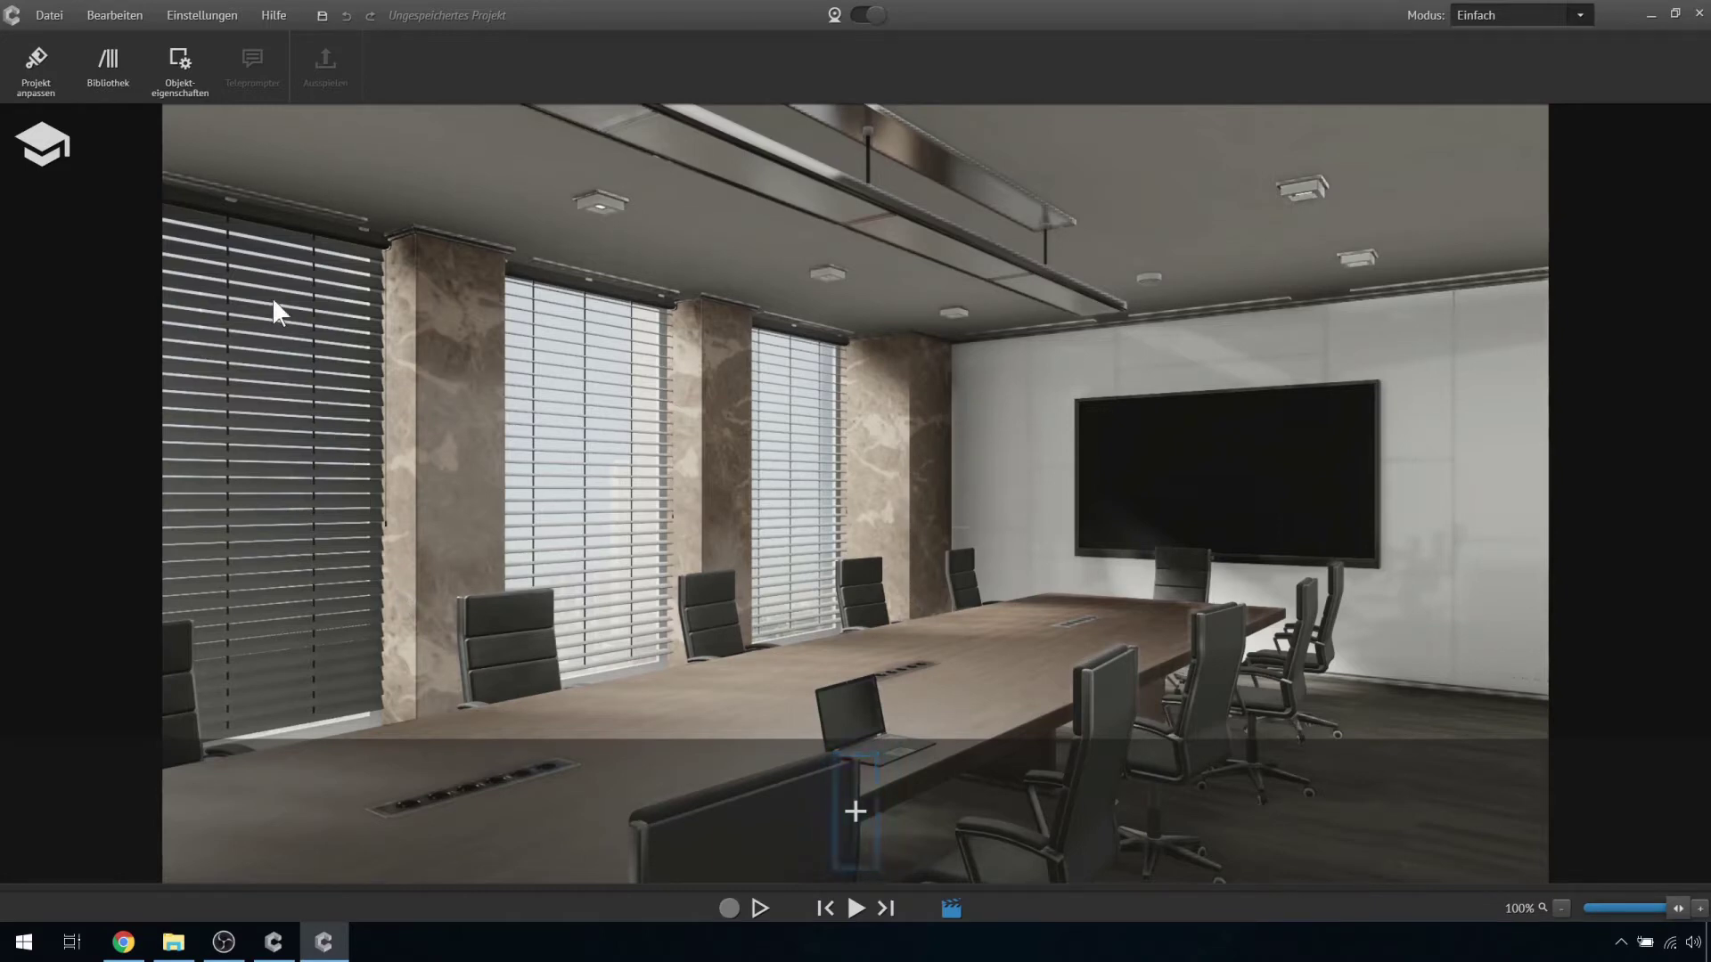
Open the program settings and set the graphics quality to the Minimum preset.
left_click(225, 18)
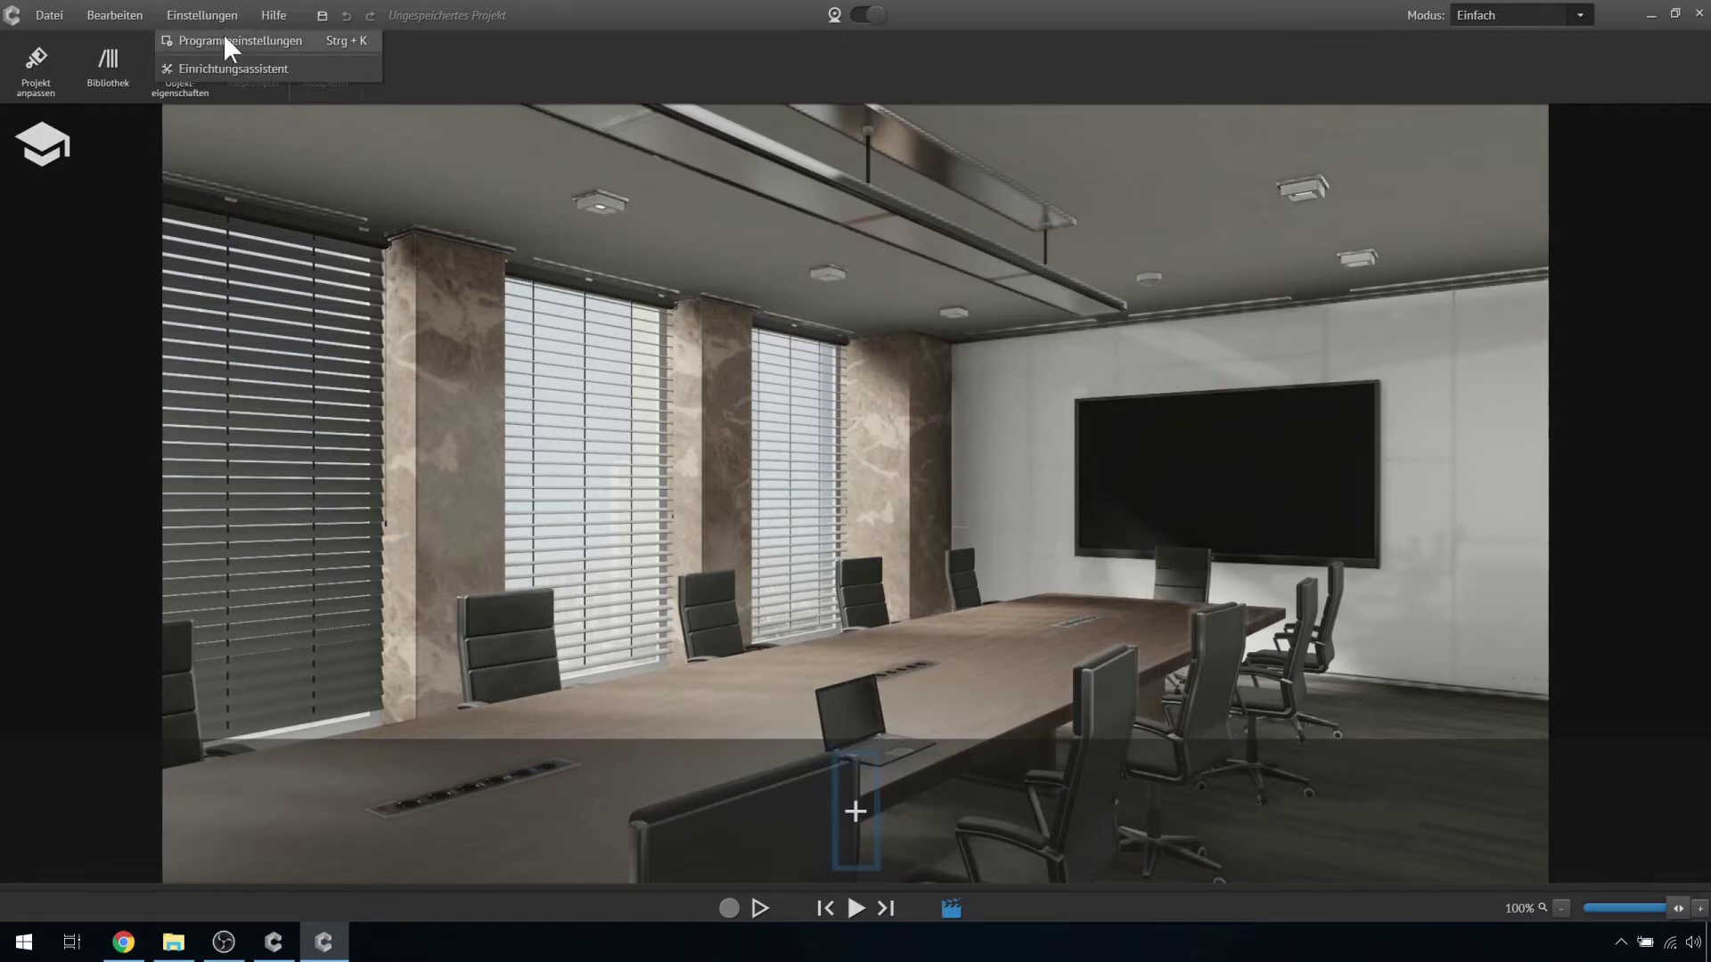
left_click(225, 37)
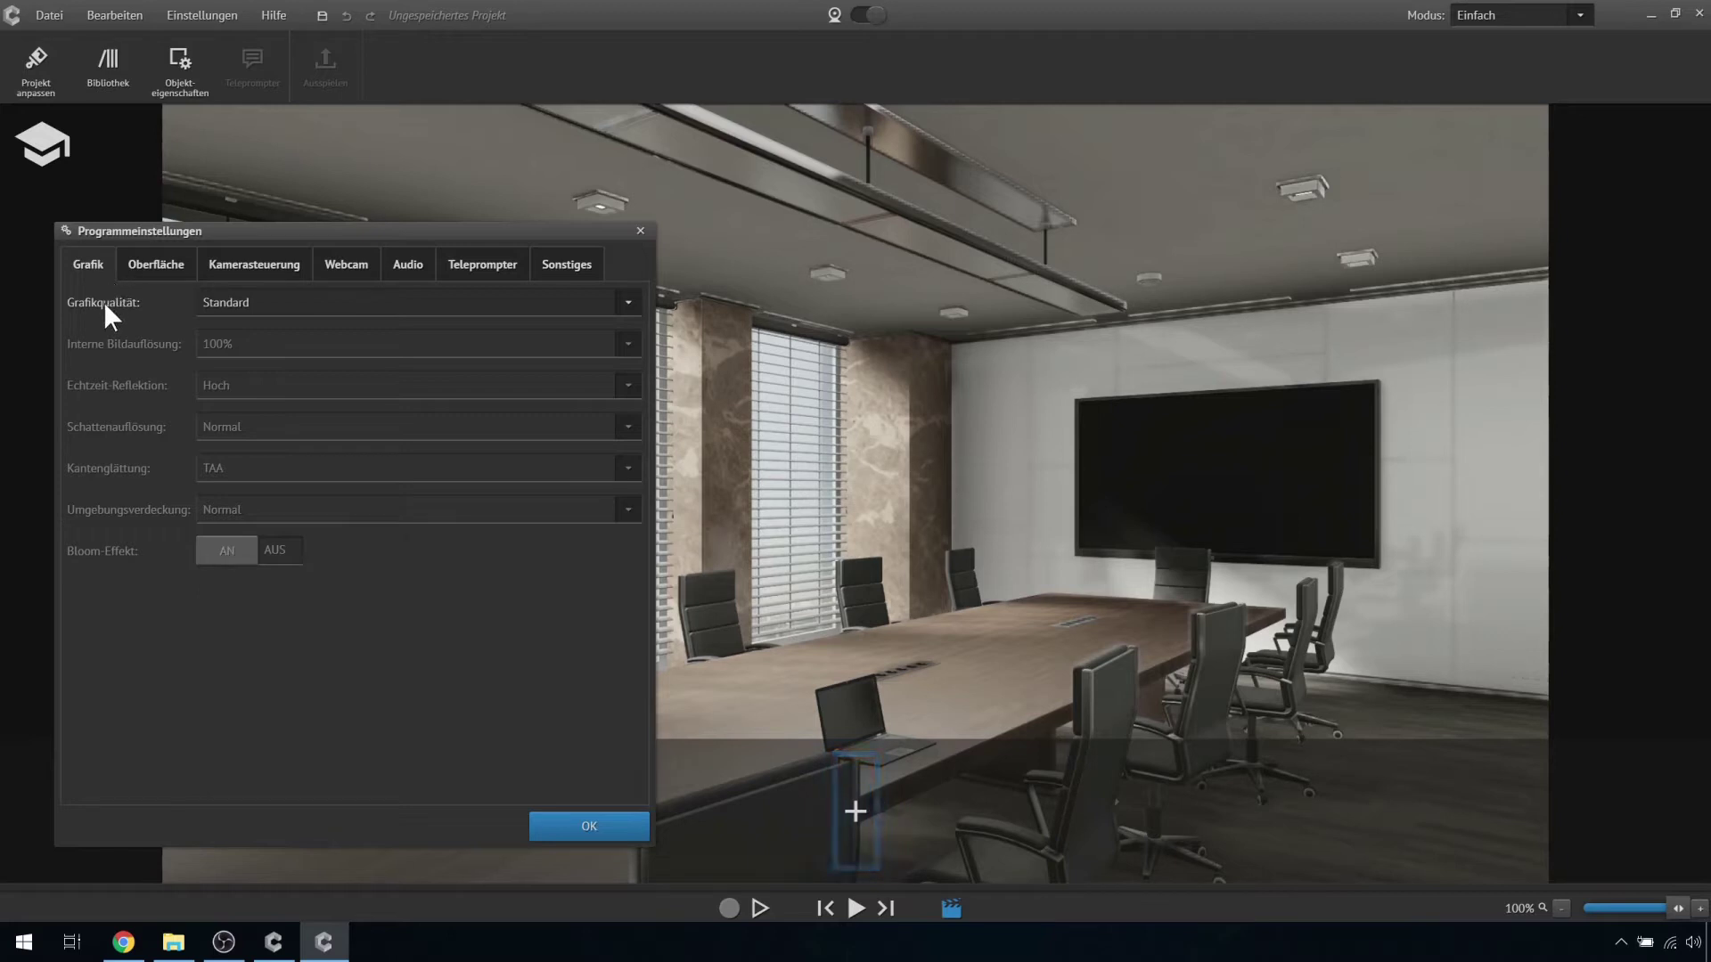
left_click(259, 300)
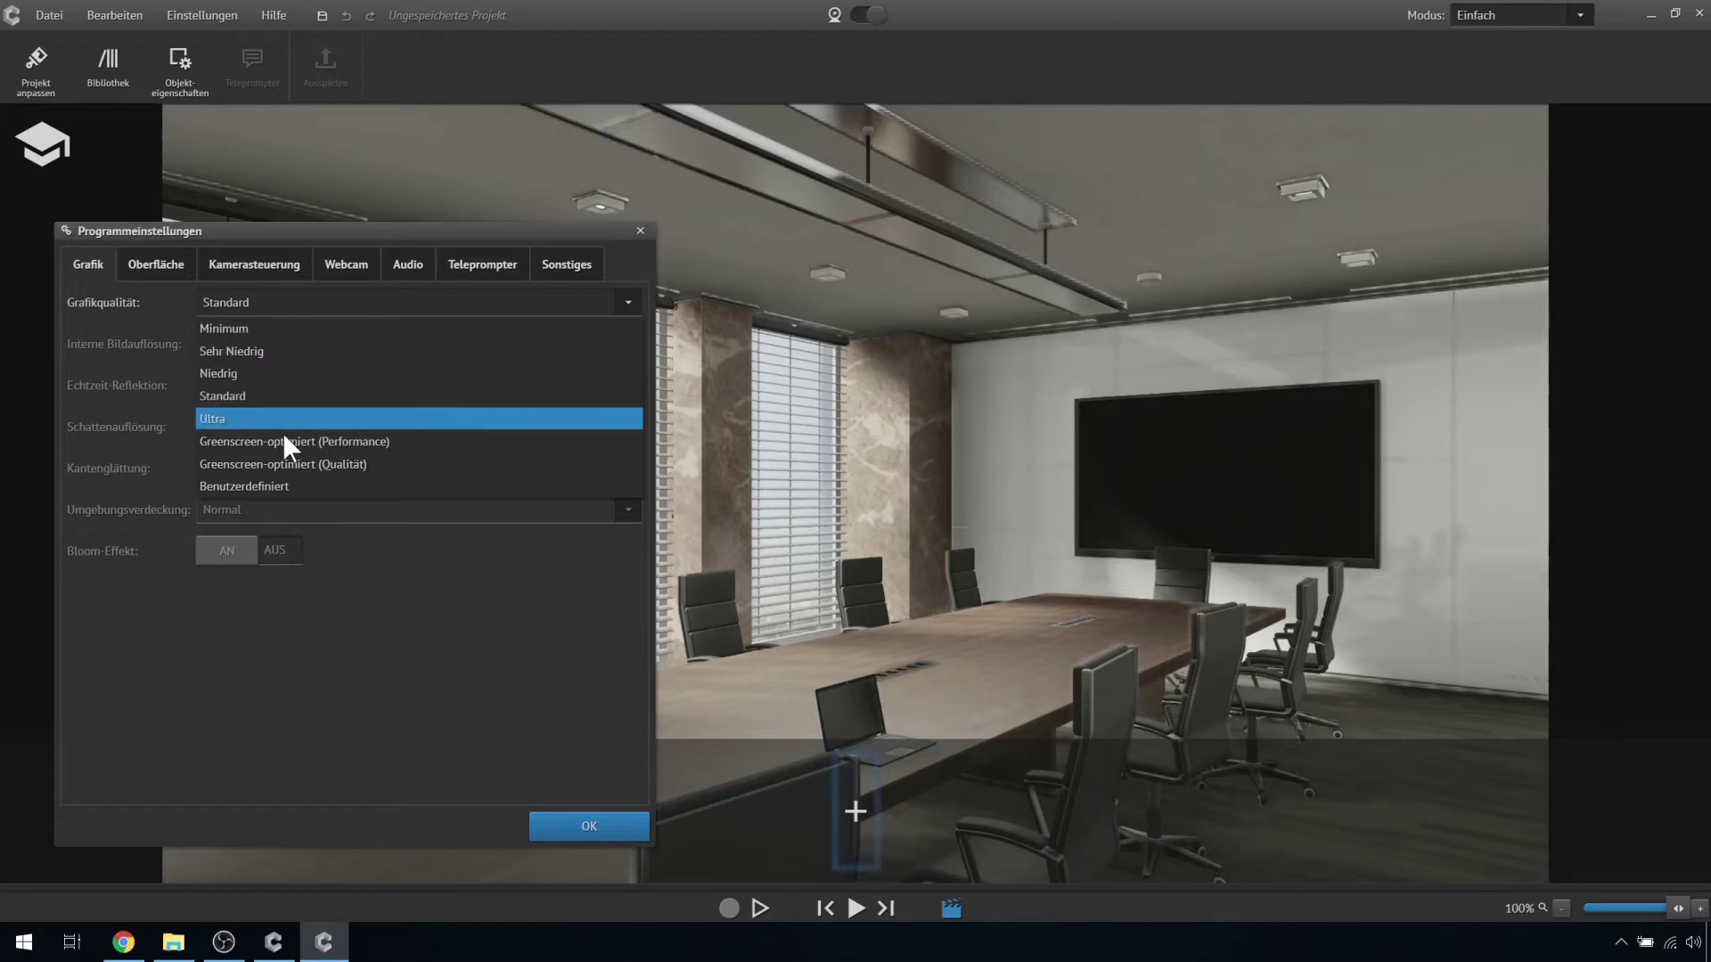
left_click(253, 306)
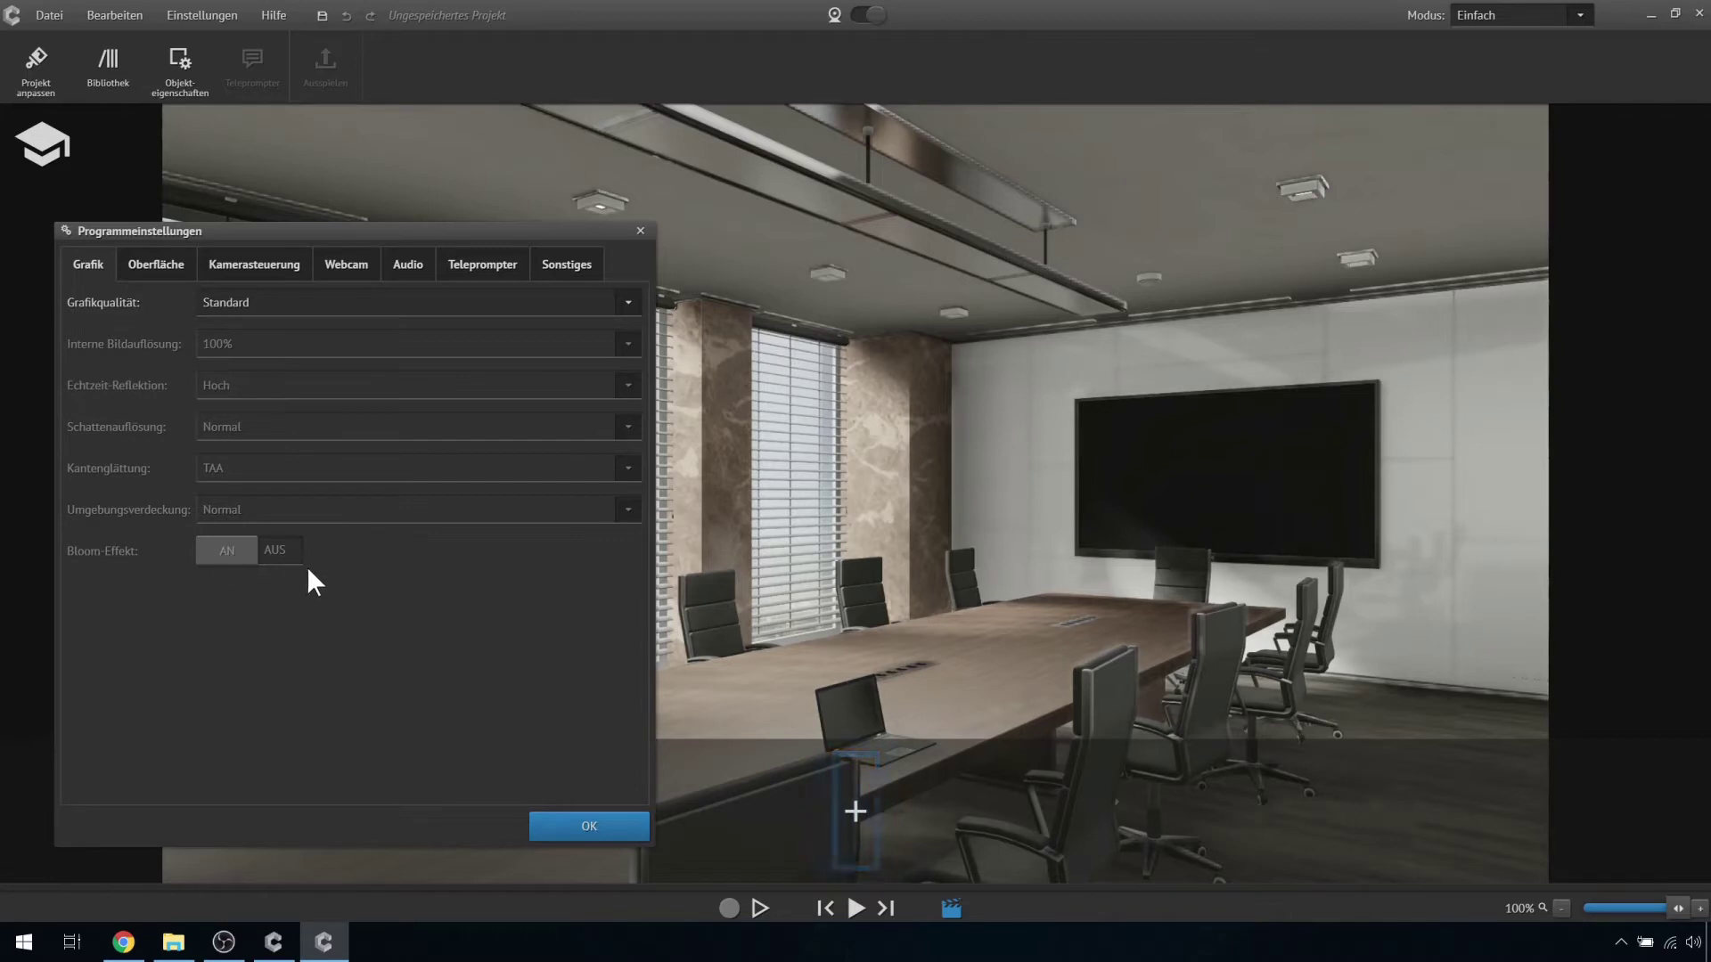
left_click(307, 302)
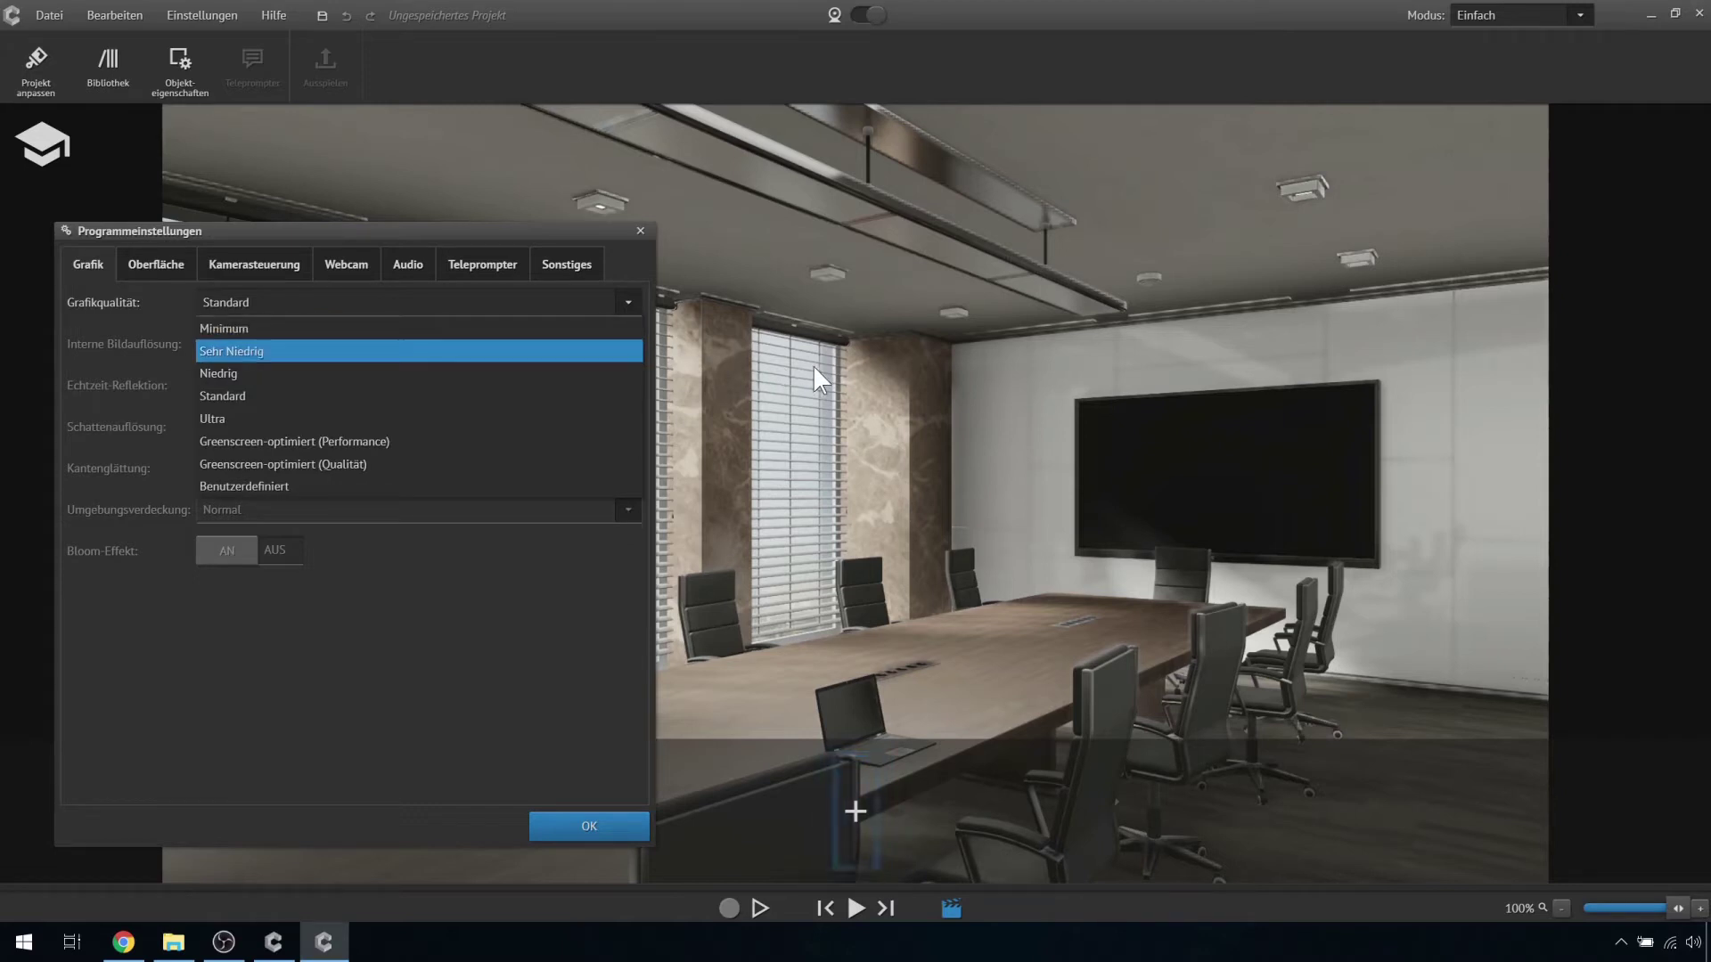
left_click(516, 327)
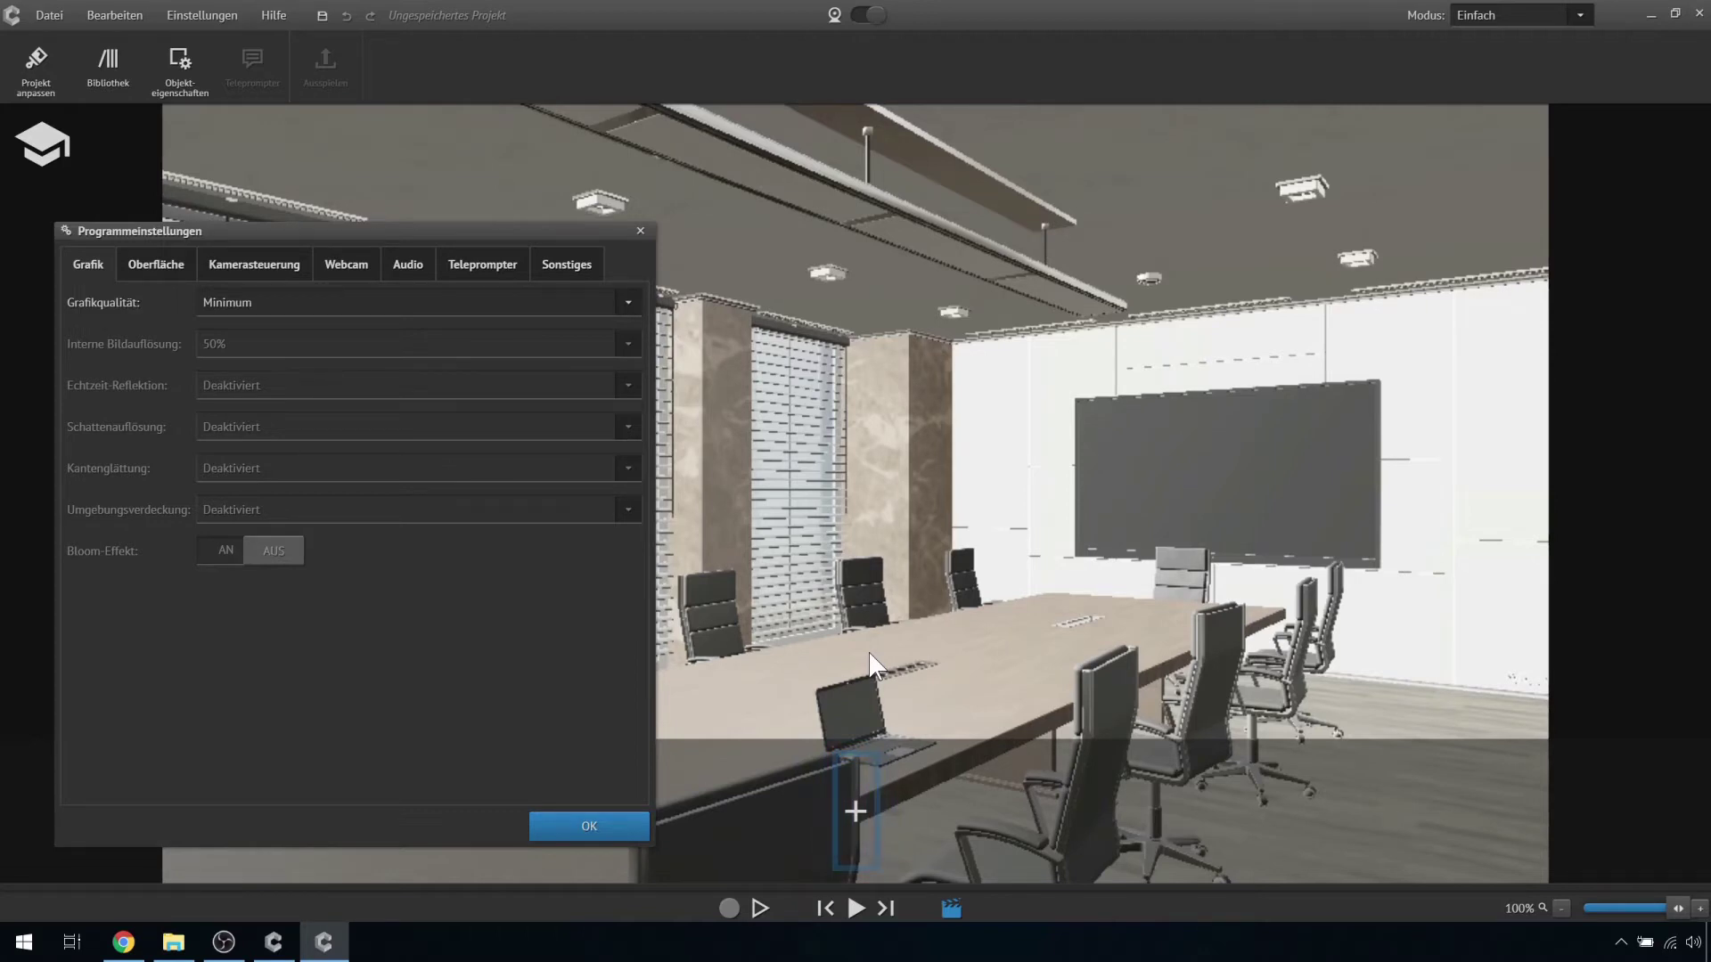
Try the Ultra graphics quality preset and switch the graphics quality to Benutzerdefiniert.
left_click(396, 304)
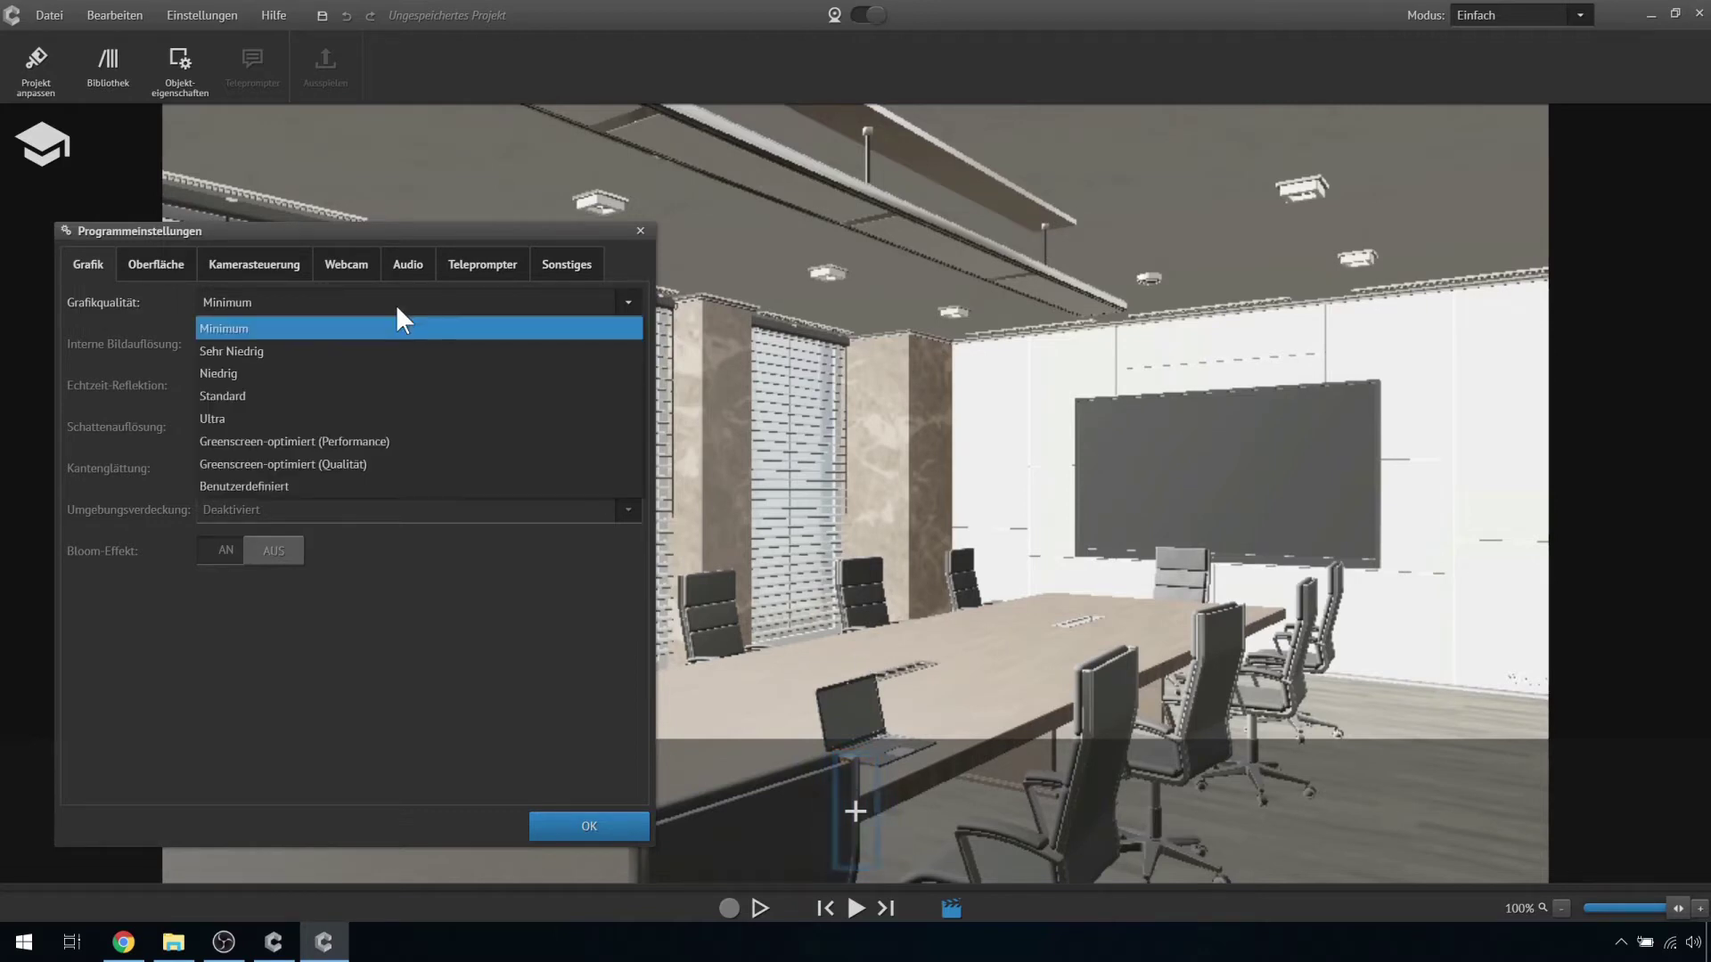
left_click(356, 417)
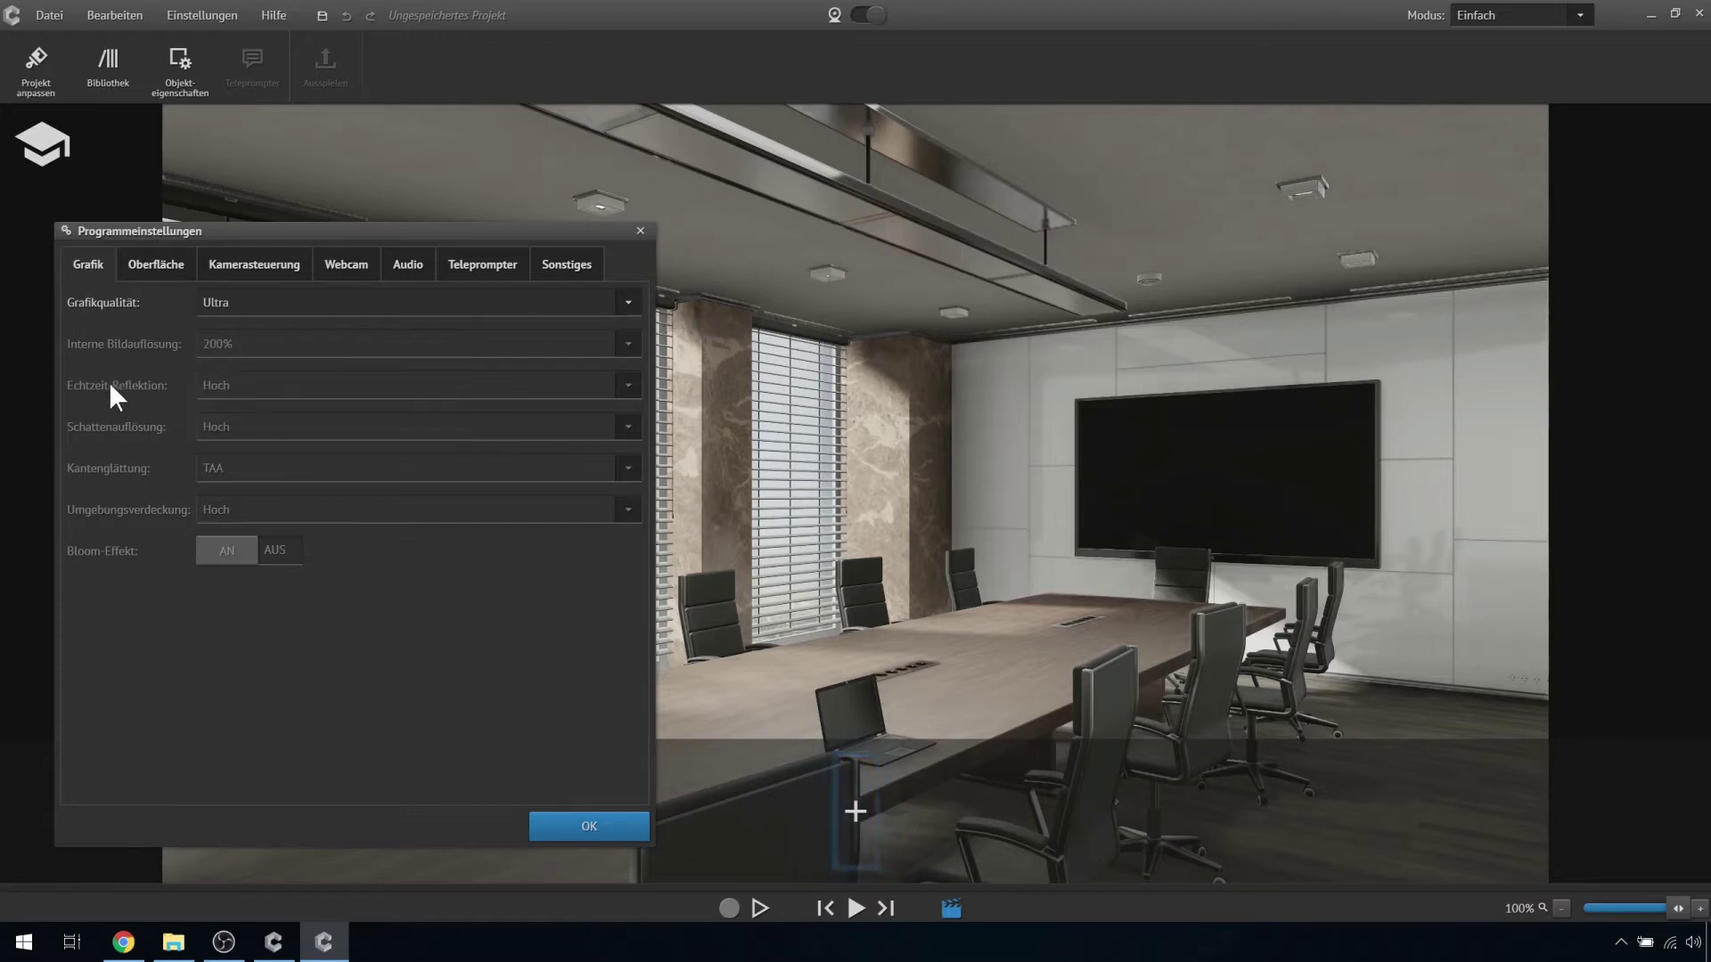
left_click(251, 302)
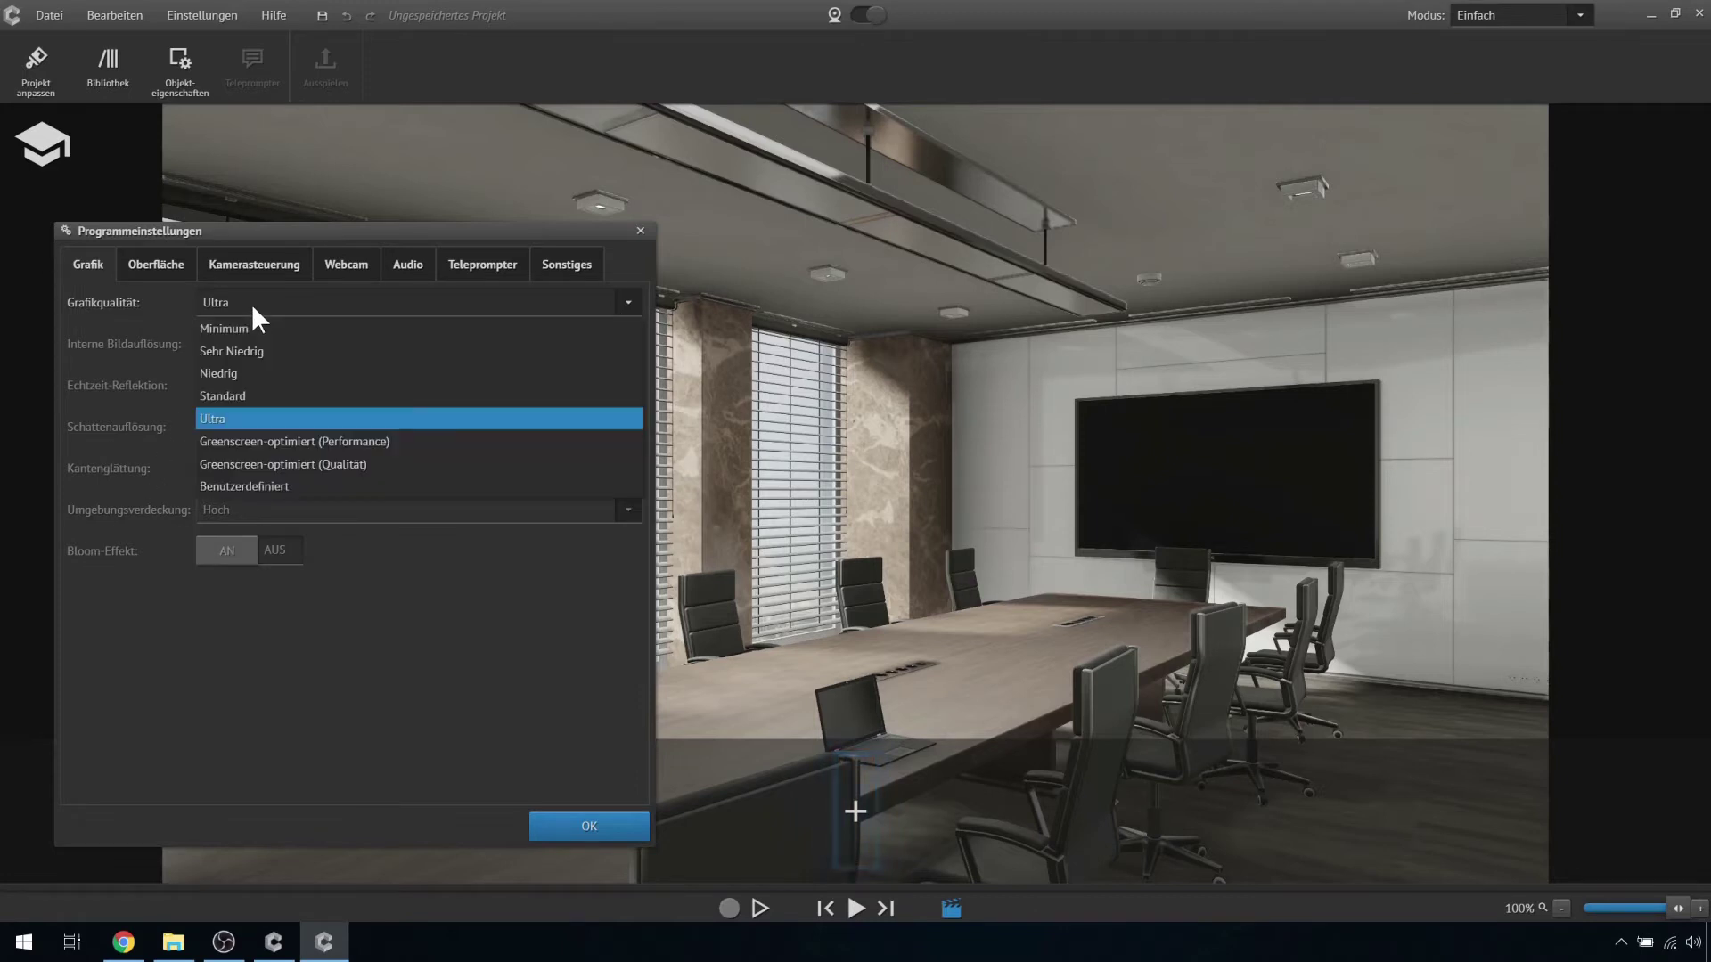
left_click(219, 487)
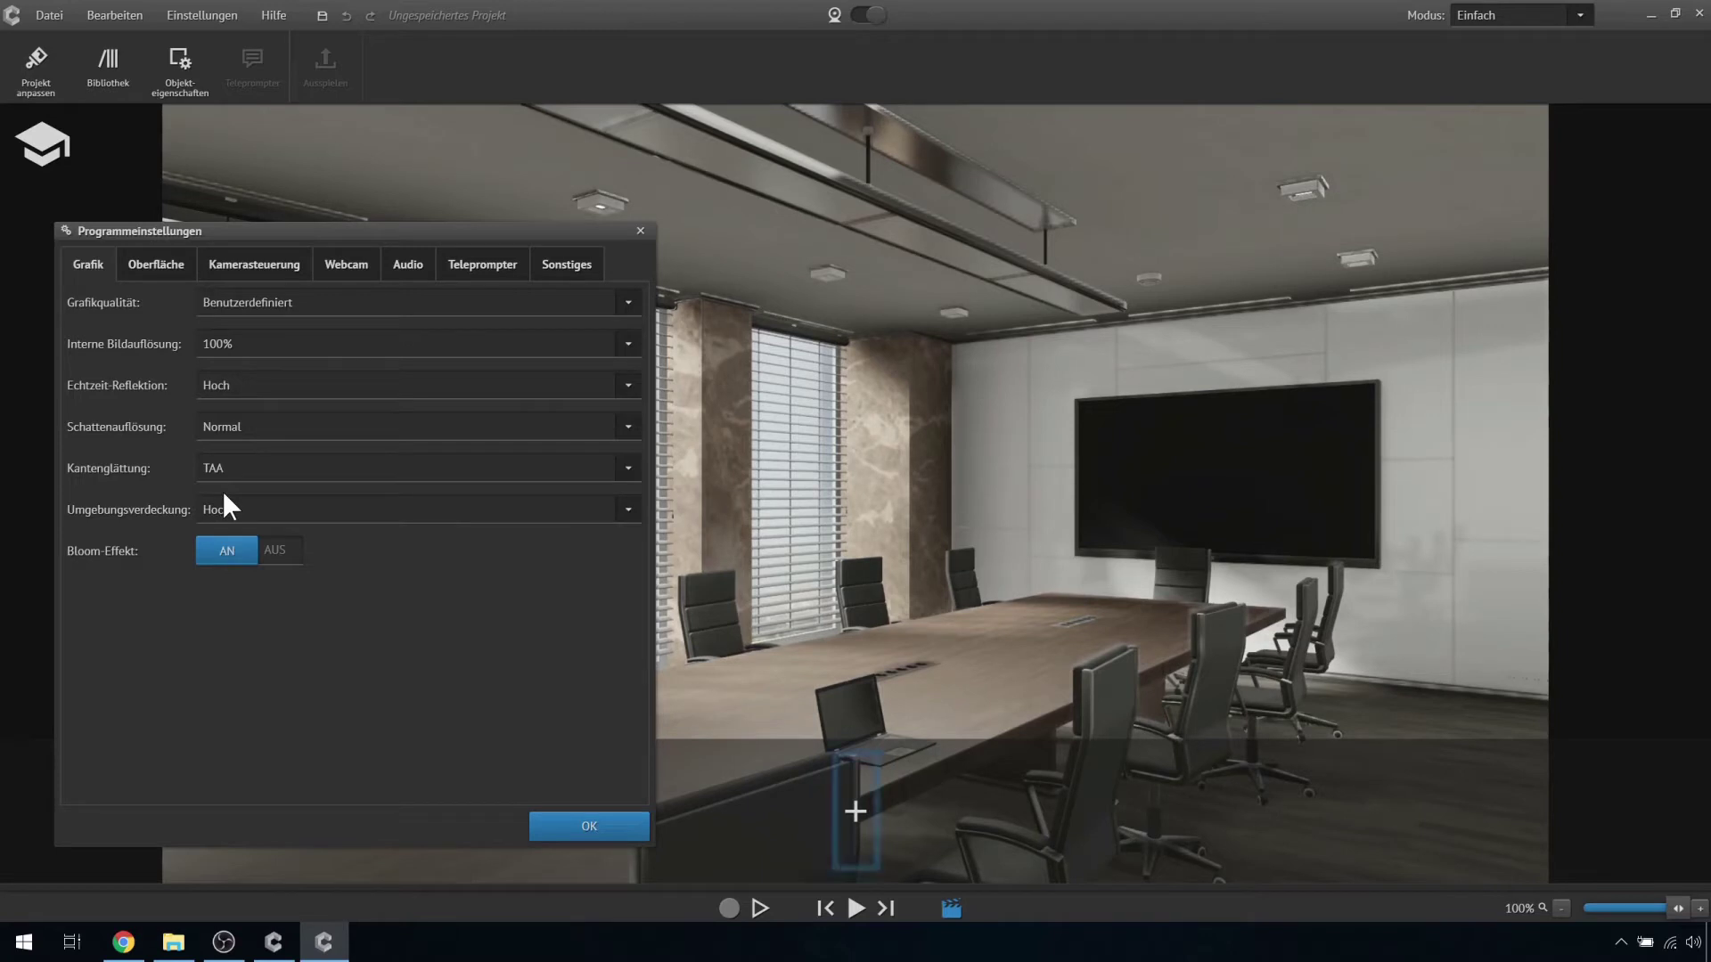
Try the internal image resolution at 50% and raise it to 200% for comparison.
left_click(244, 344)
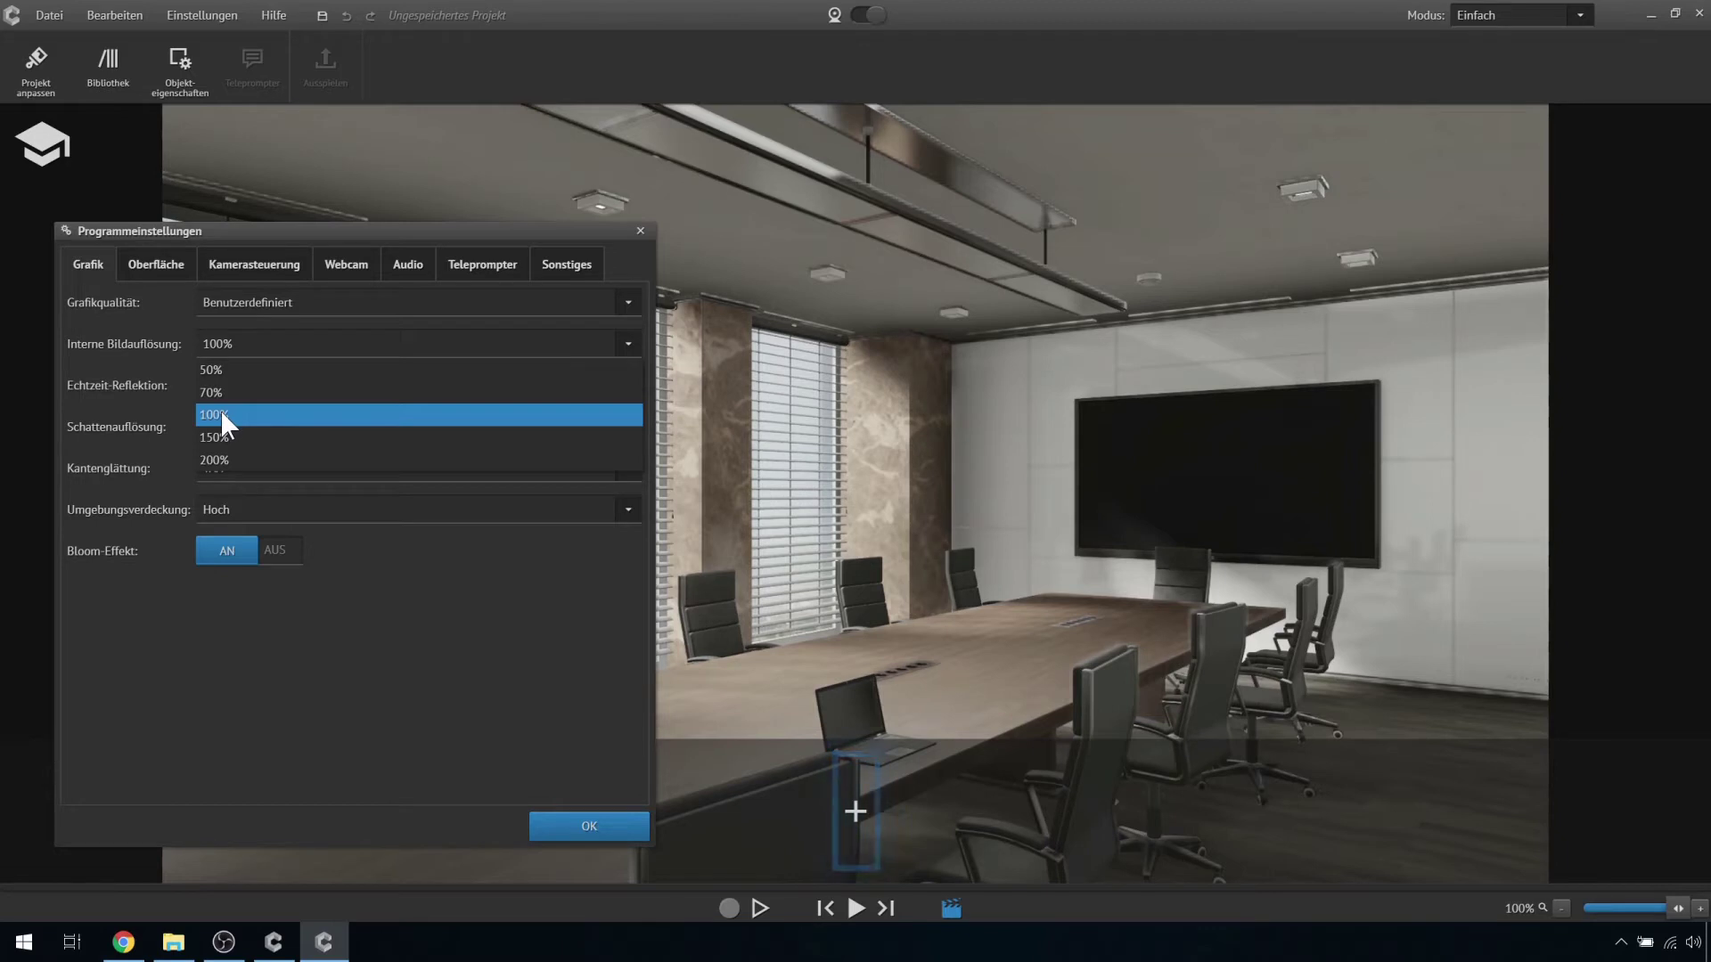
left_click(226, 373)
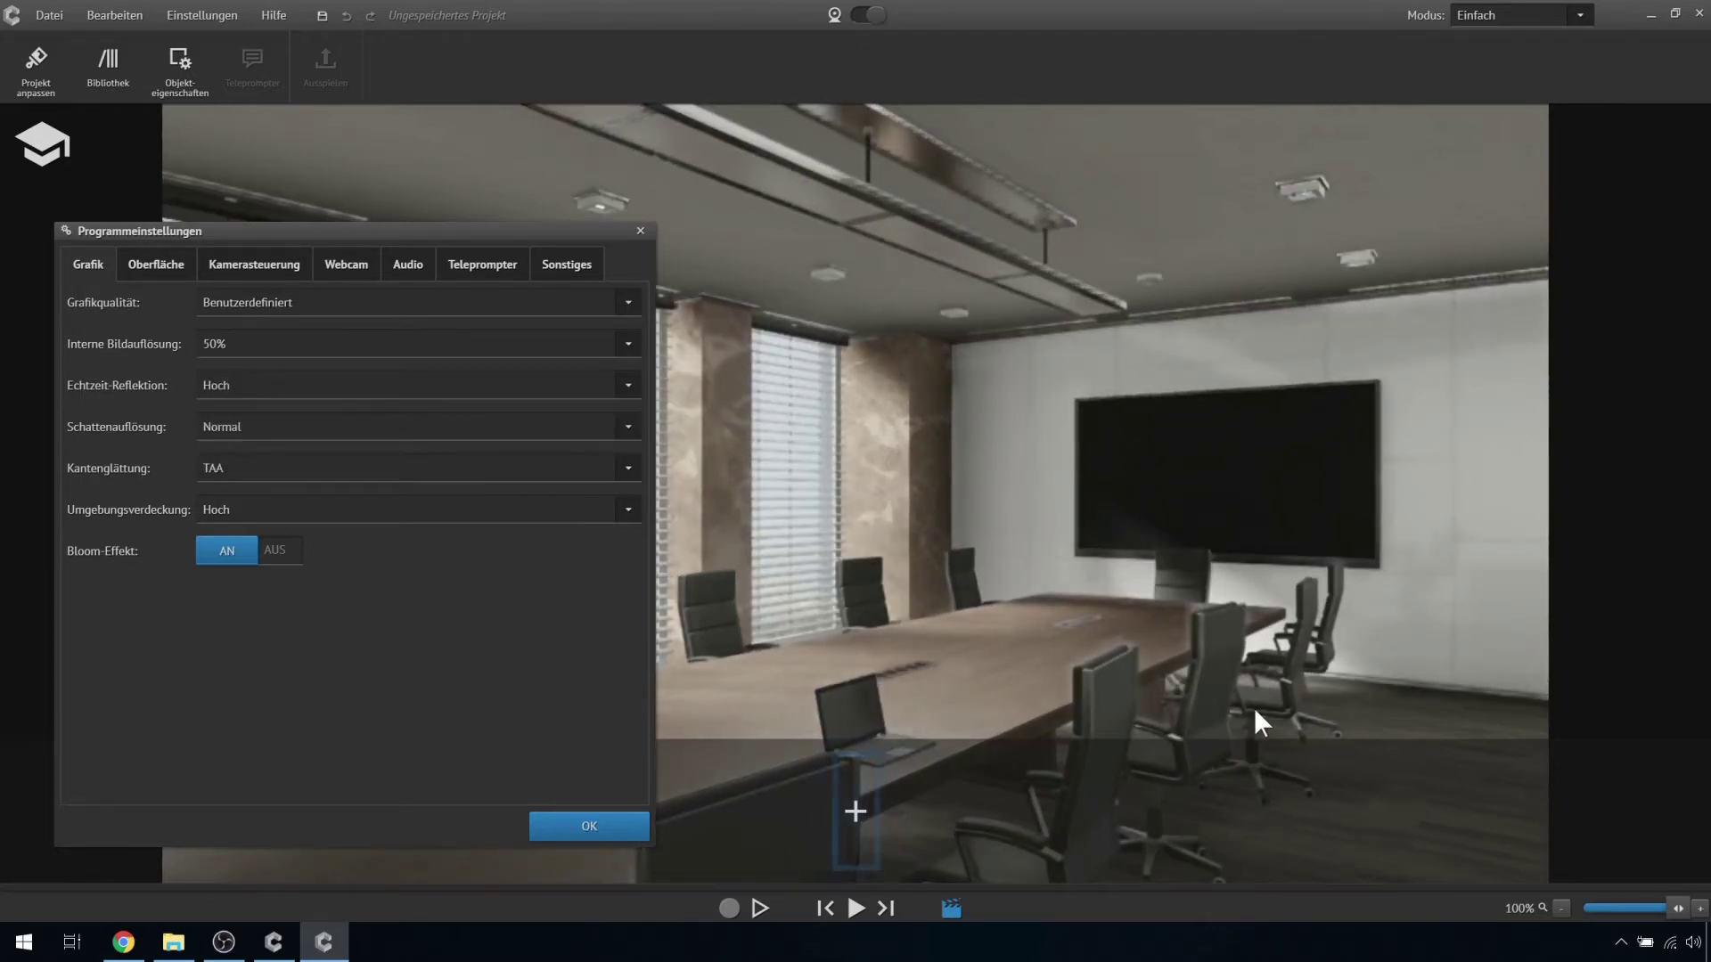
left_click(241, 339)
left_click(241, 454)
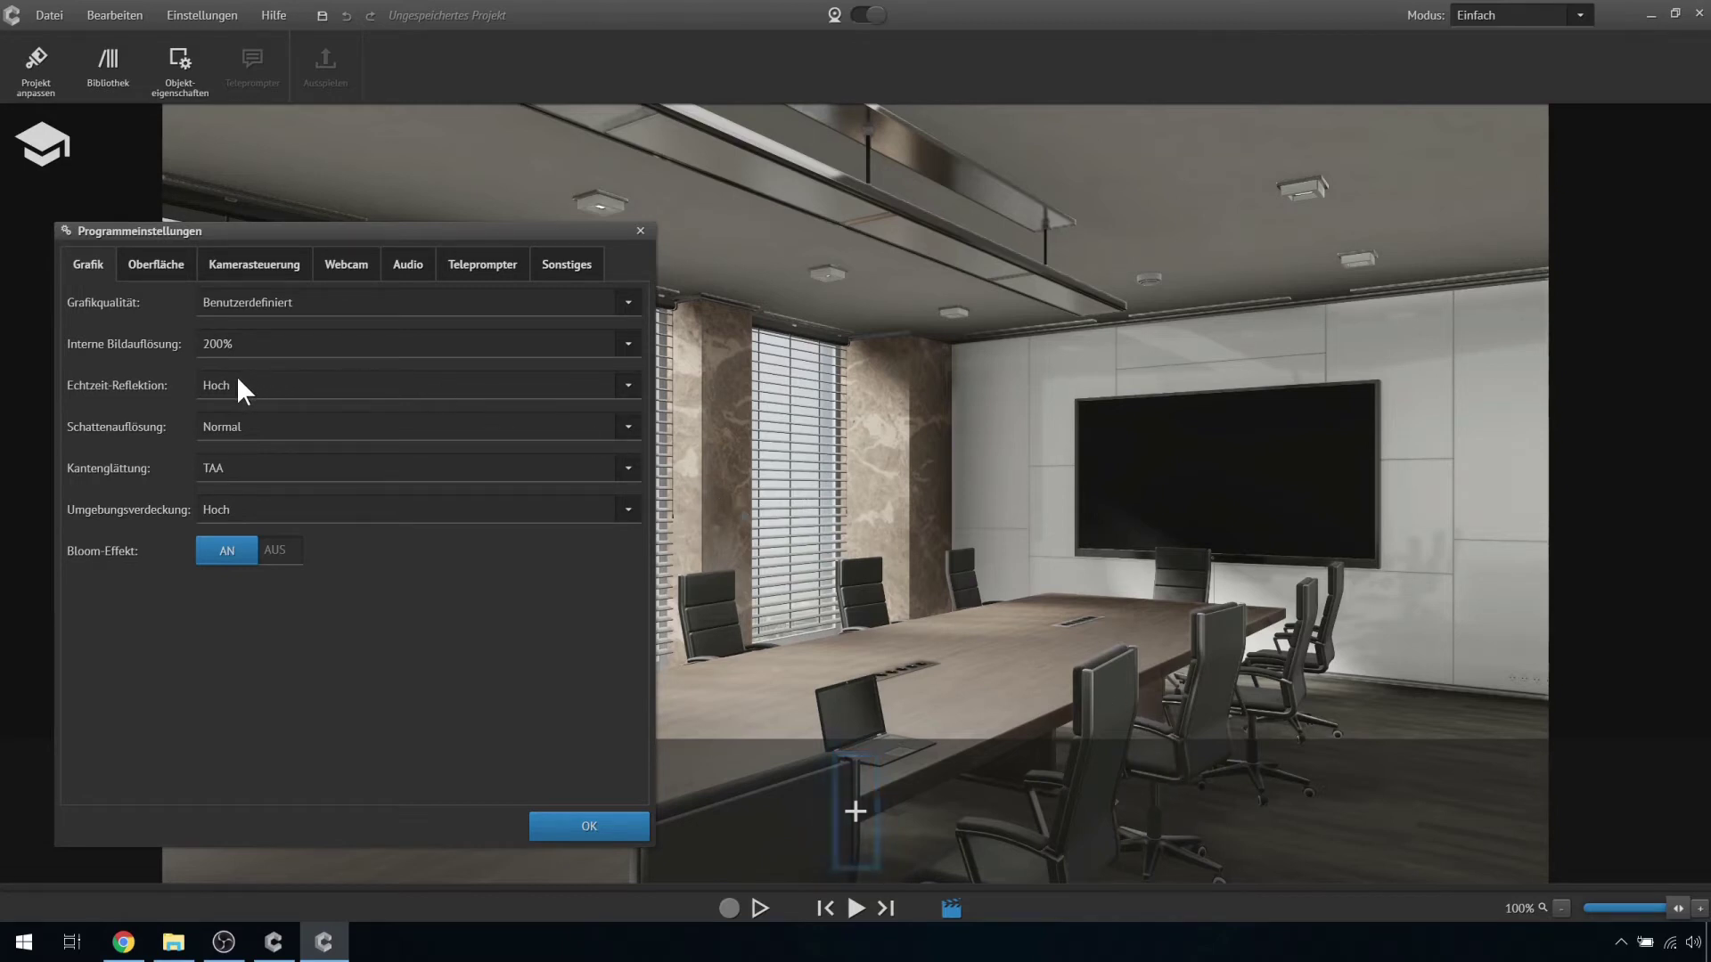
Try the real-time reflection at Niedrig and Deaktiviert, and set it back to Hoch.
mouse_move(239, 379)
left_click(227, 383)
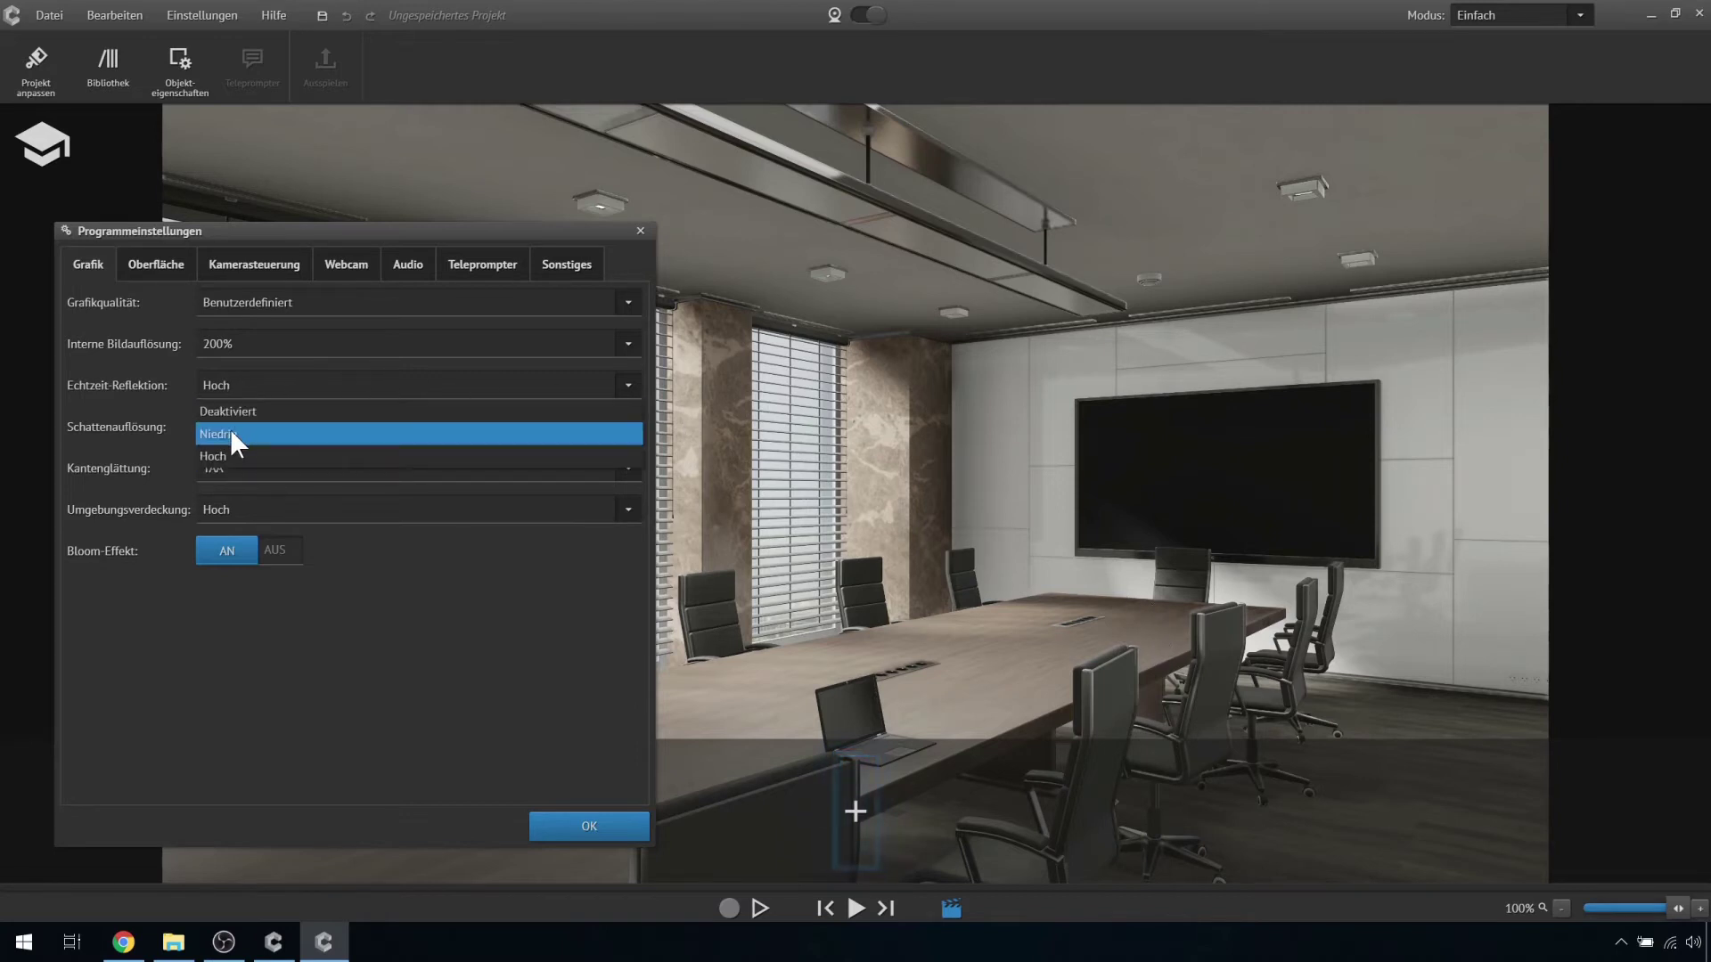
left_click(229, 433)
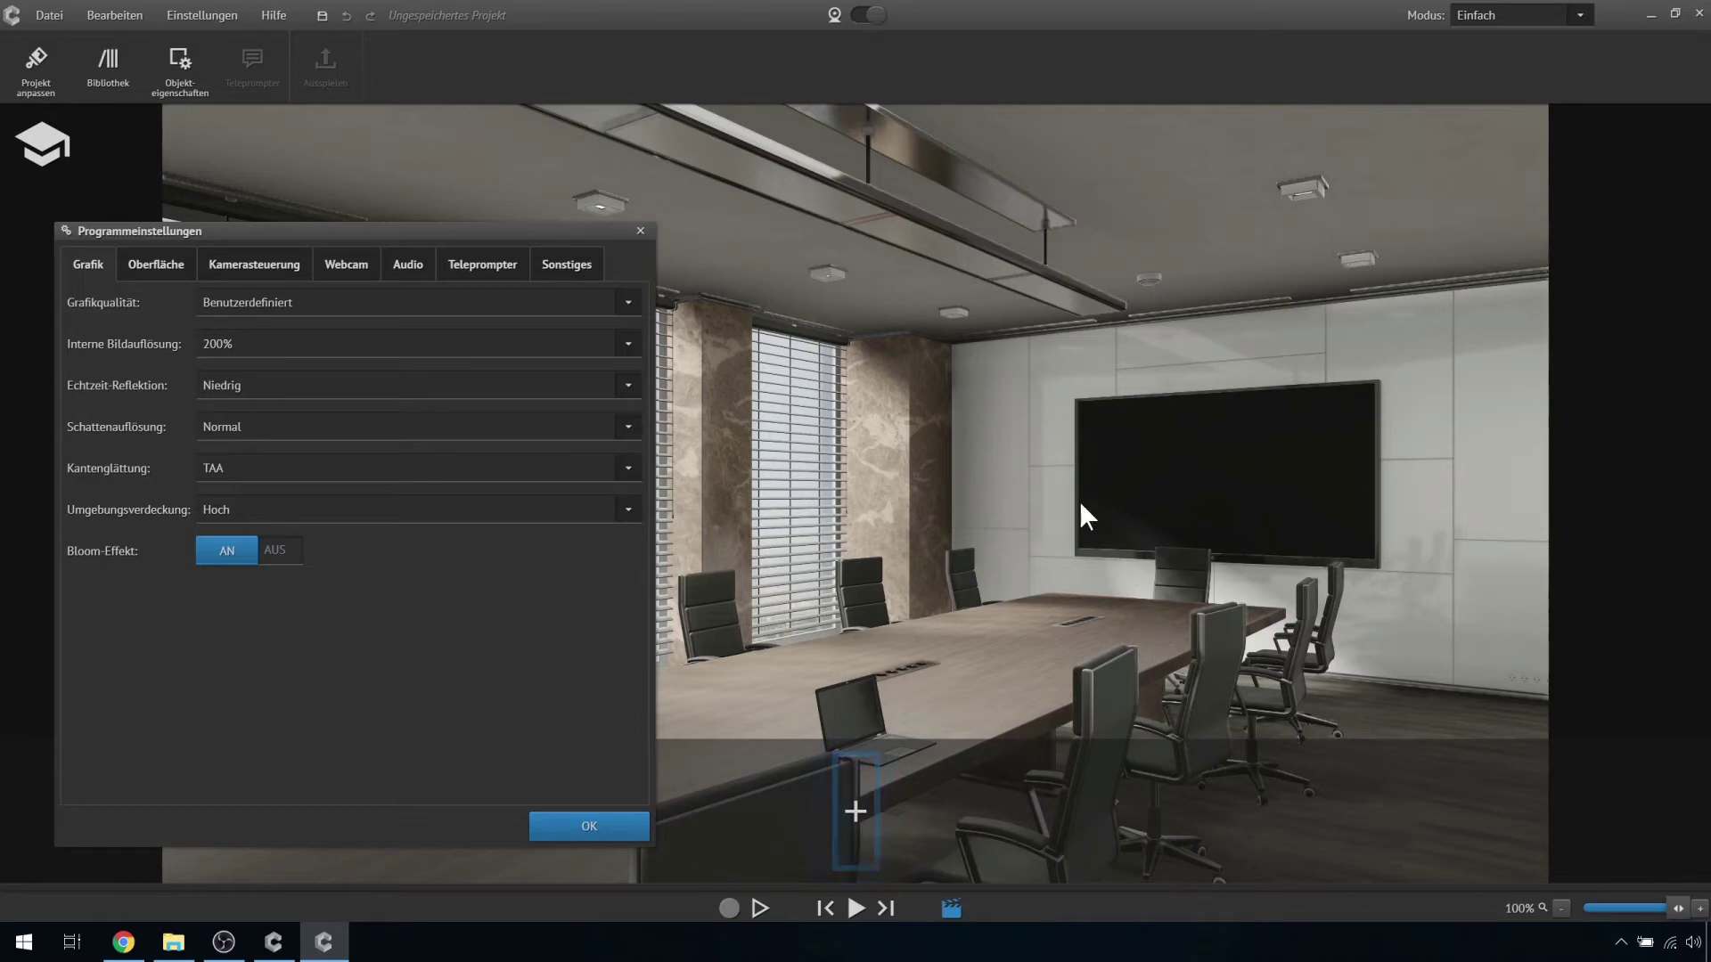
left_click(532, 385)
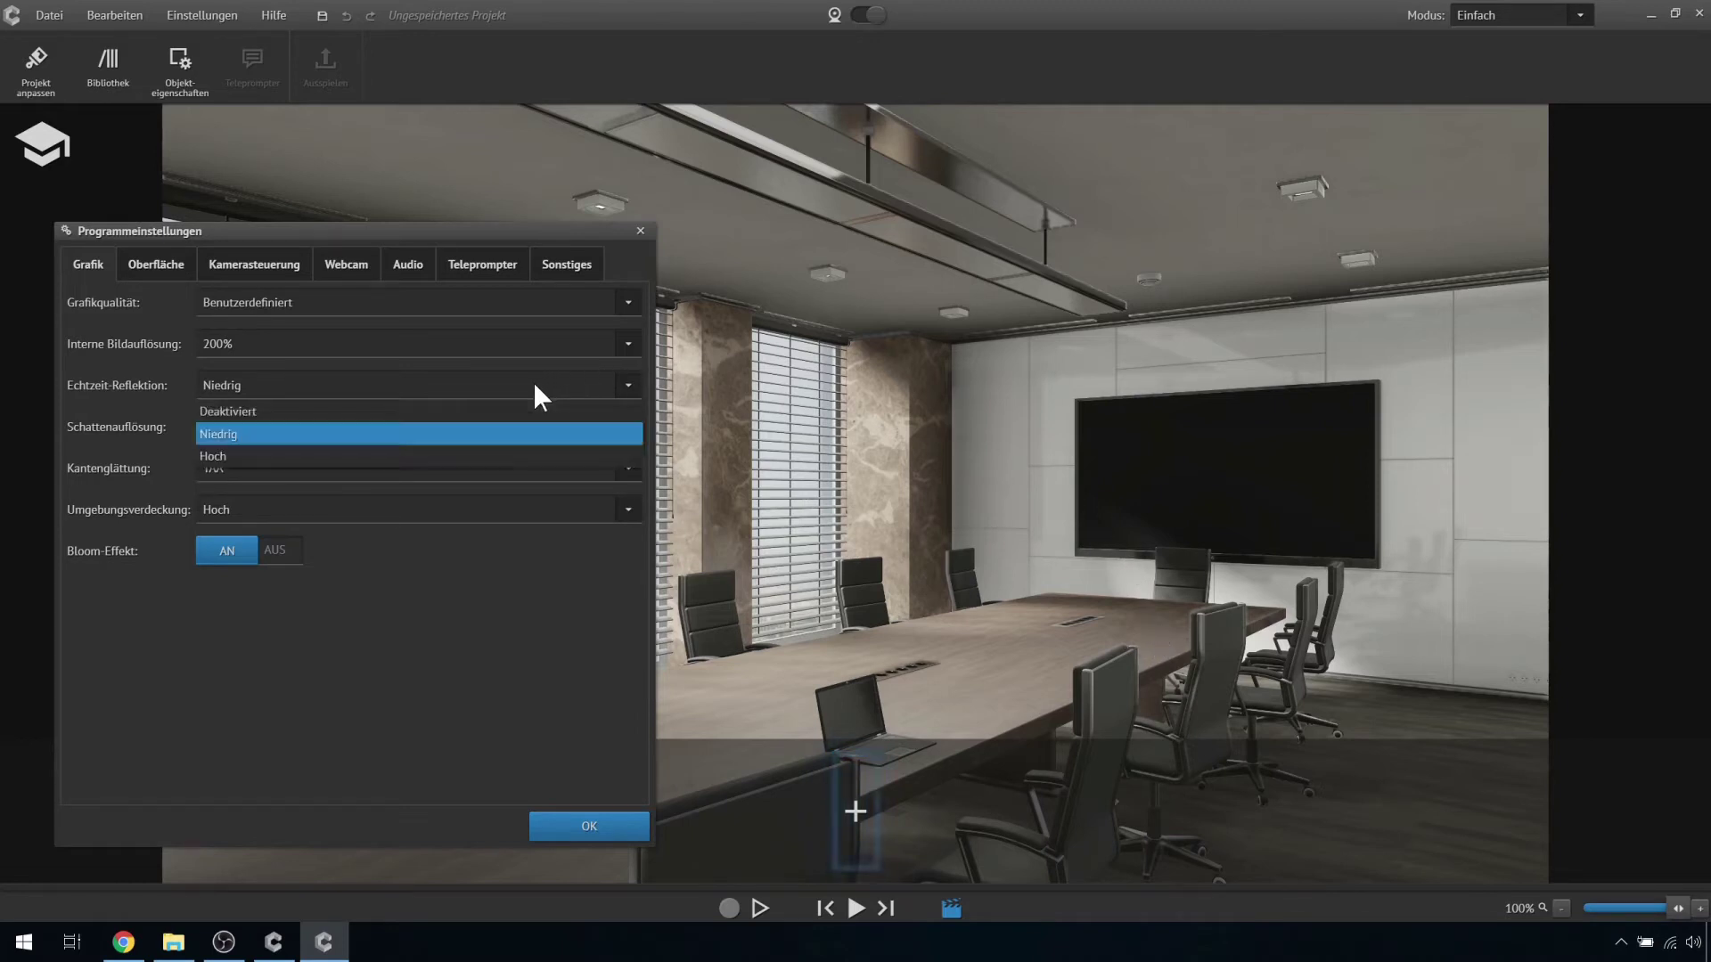
left_click(520, 408)
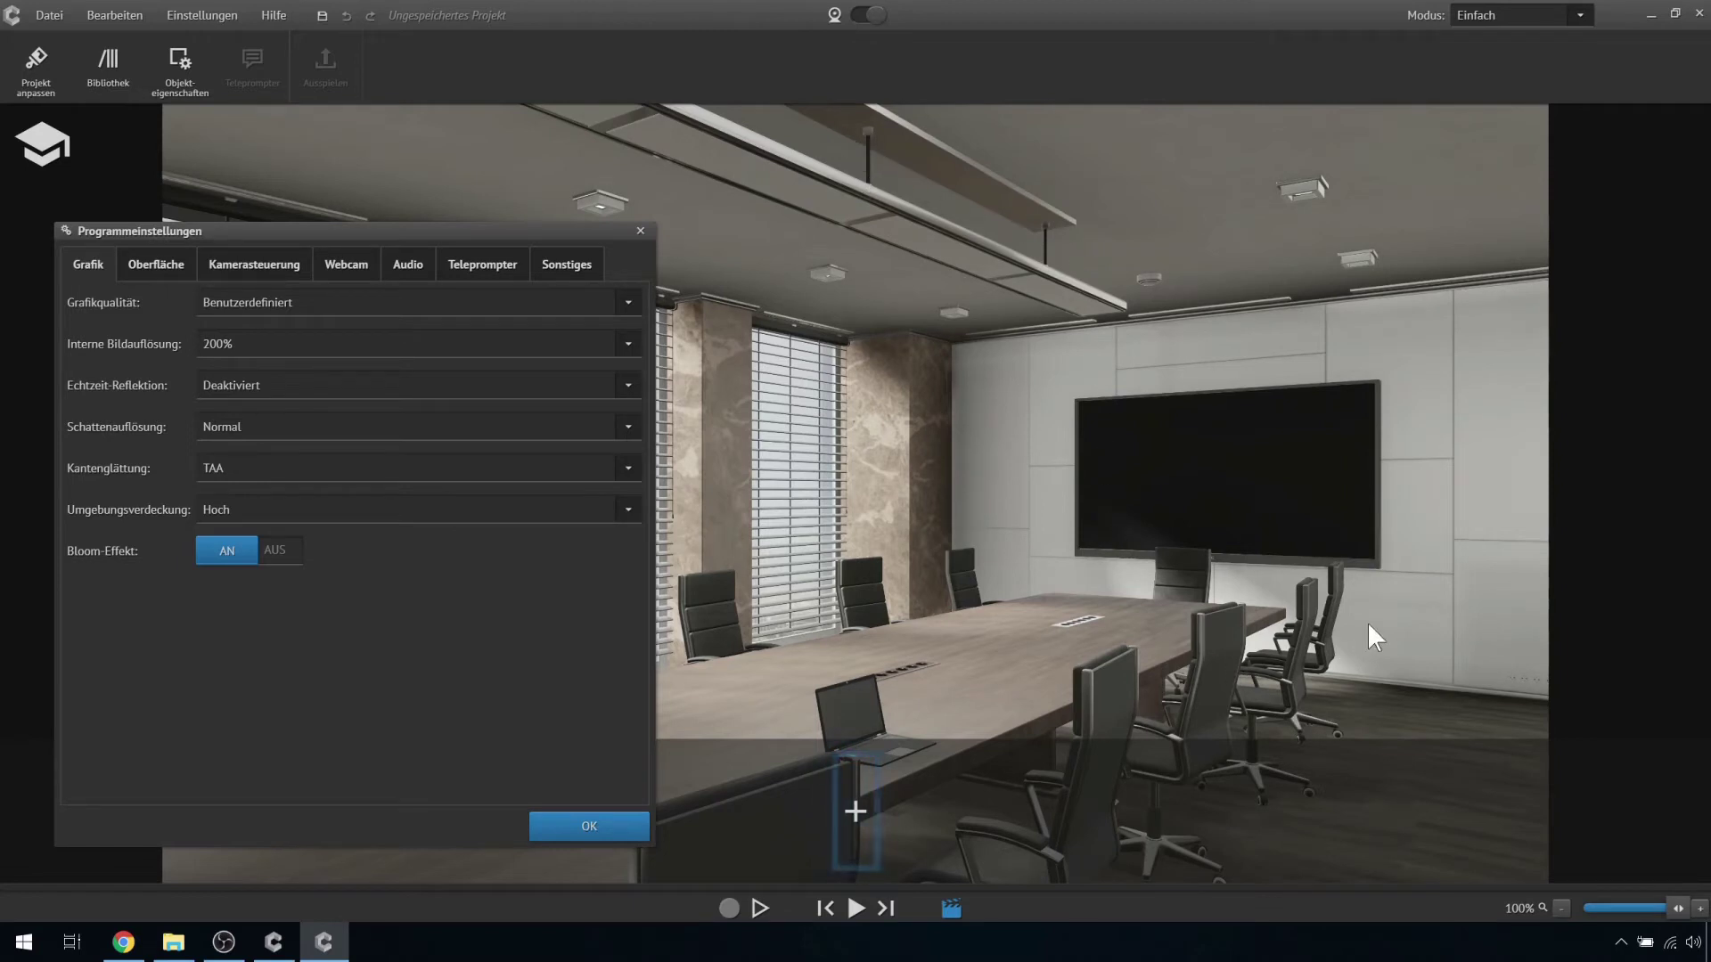
left_click(398, 384)
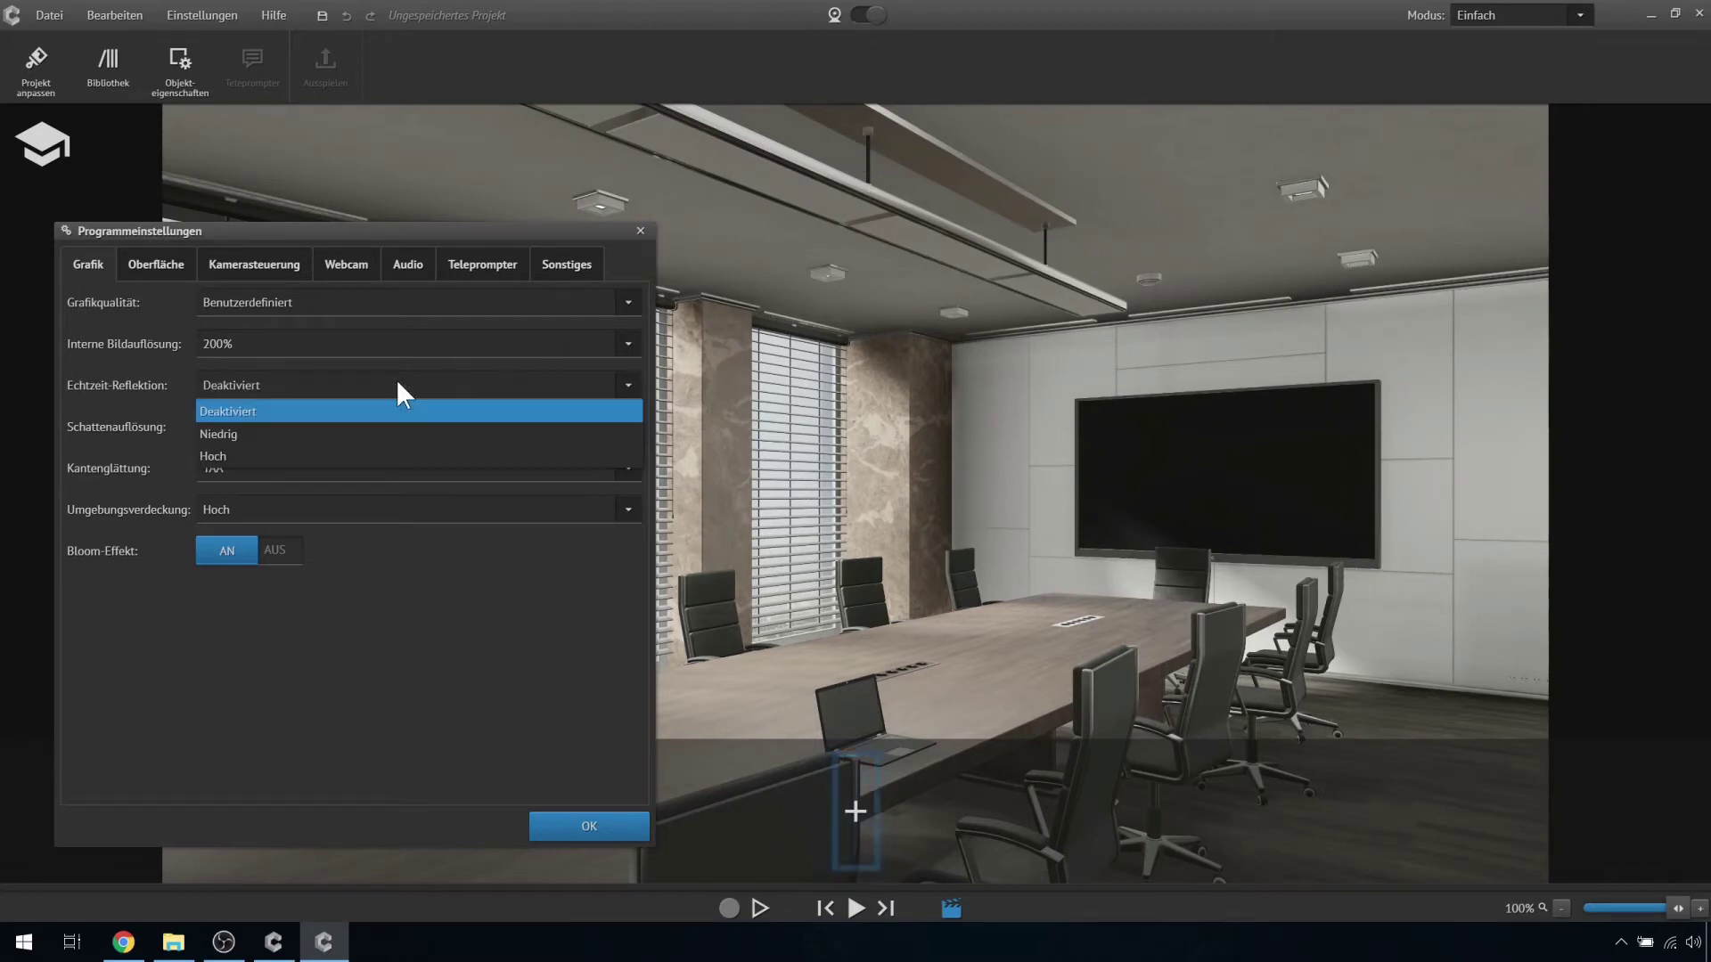
left_click(346, 453)
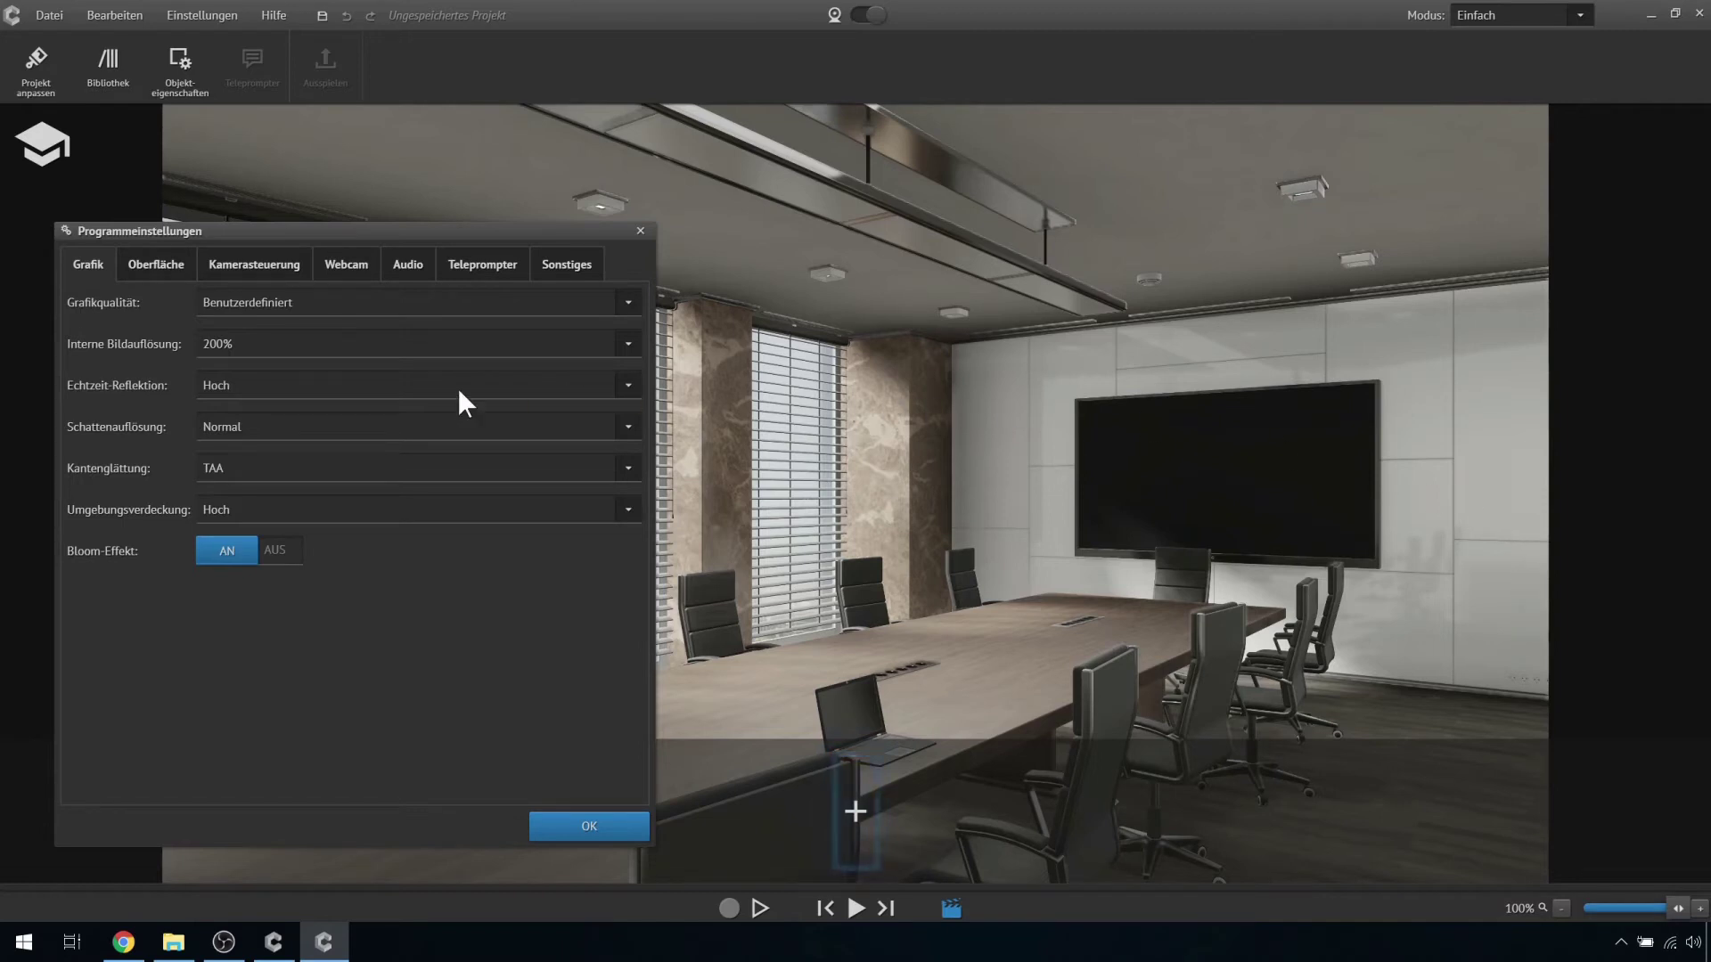
Compare the shadow resolution at Sehr niedrig and at Extrem.
left_click(238, 424)
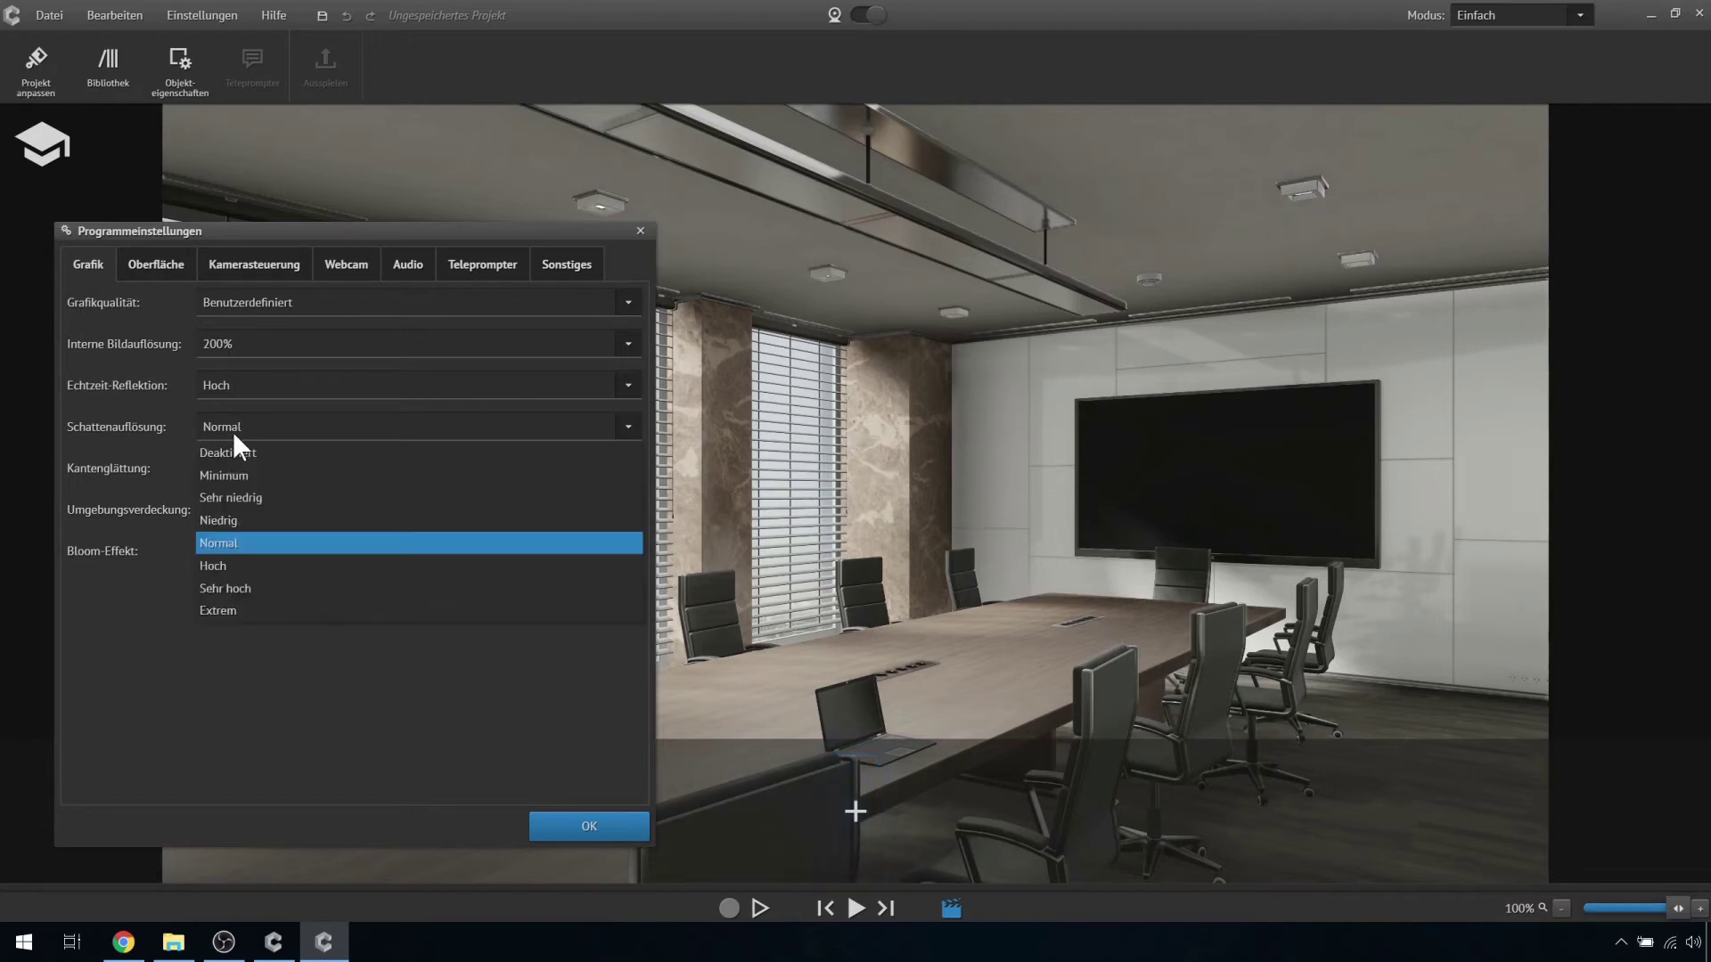
left_click(215, 500)
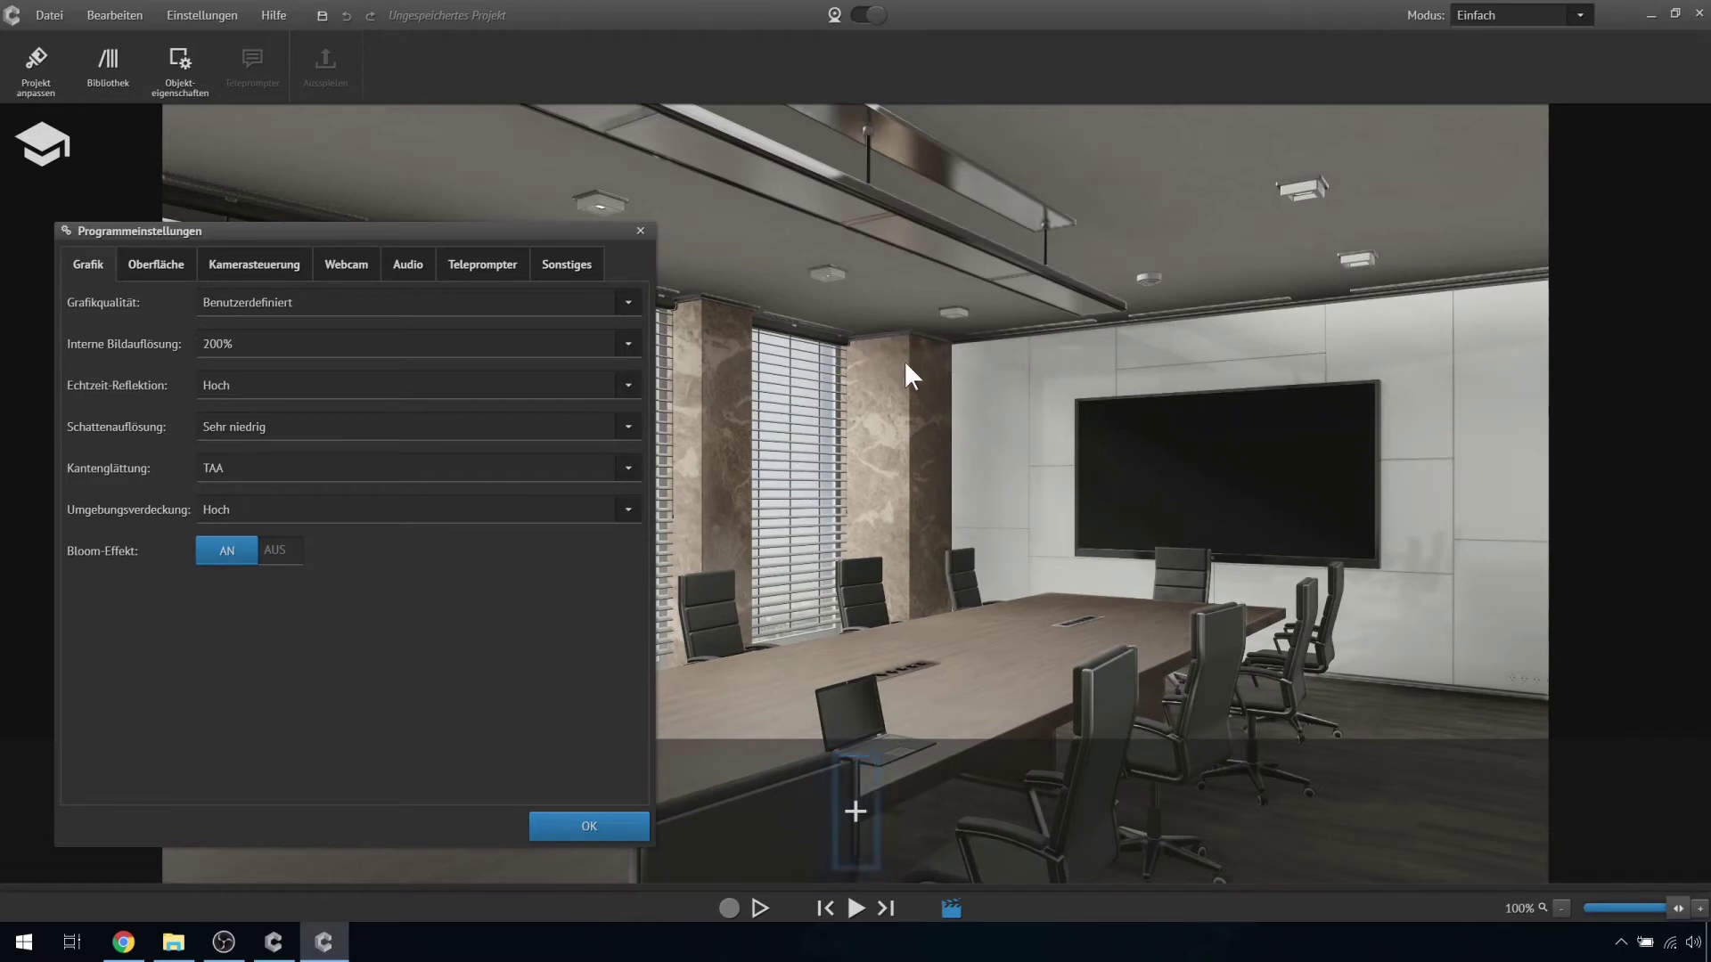
left_click(269, 428)
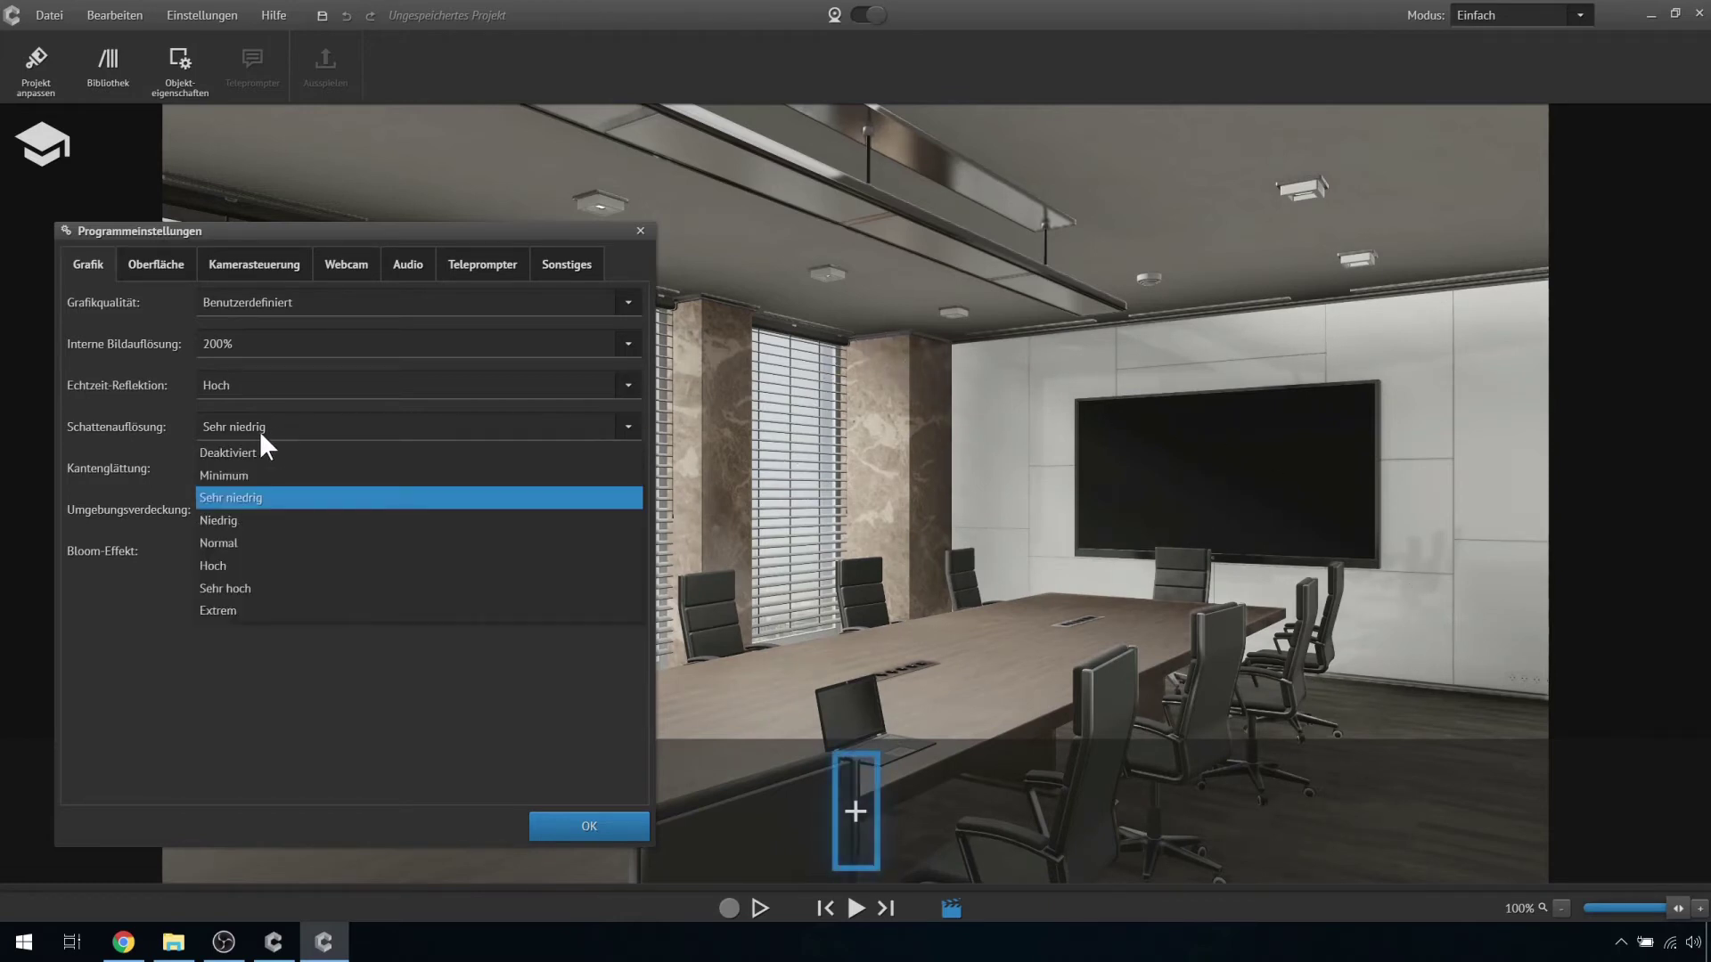
left_click(233, 612)
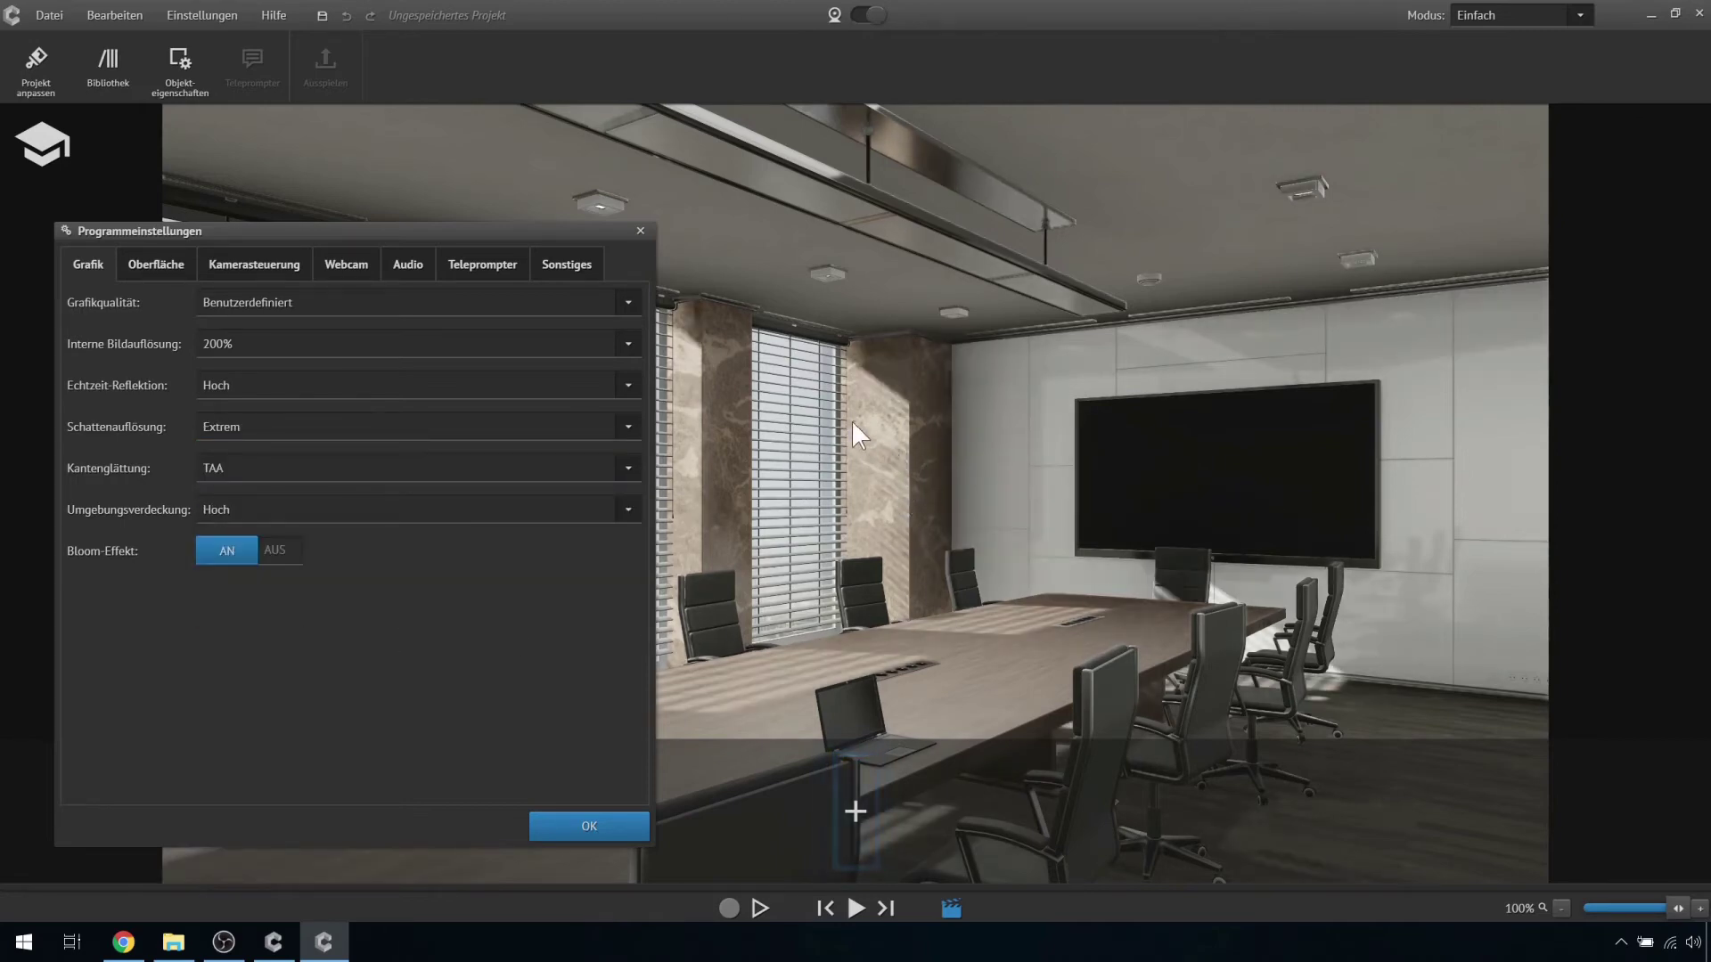
Set the shadow resolution to Hoch and the internal image resolution to 150%.
mouse_move(306, 445)
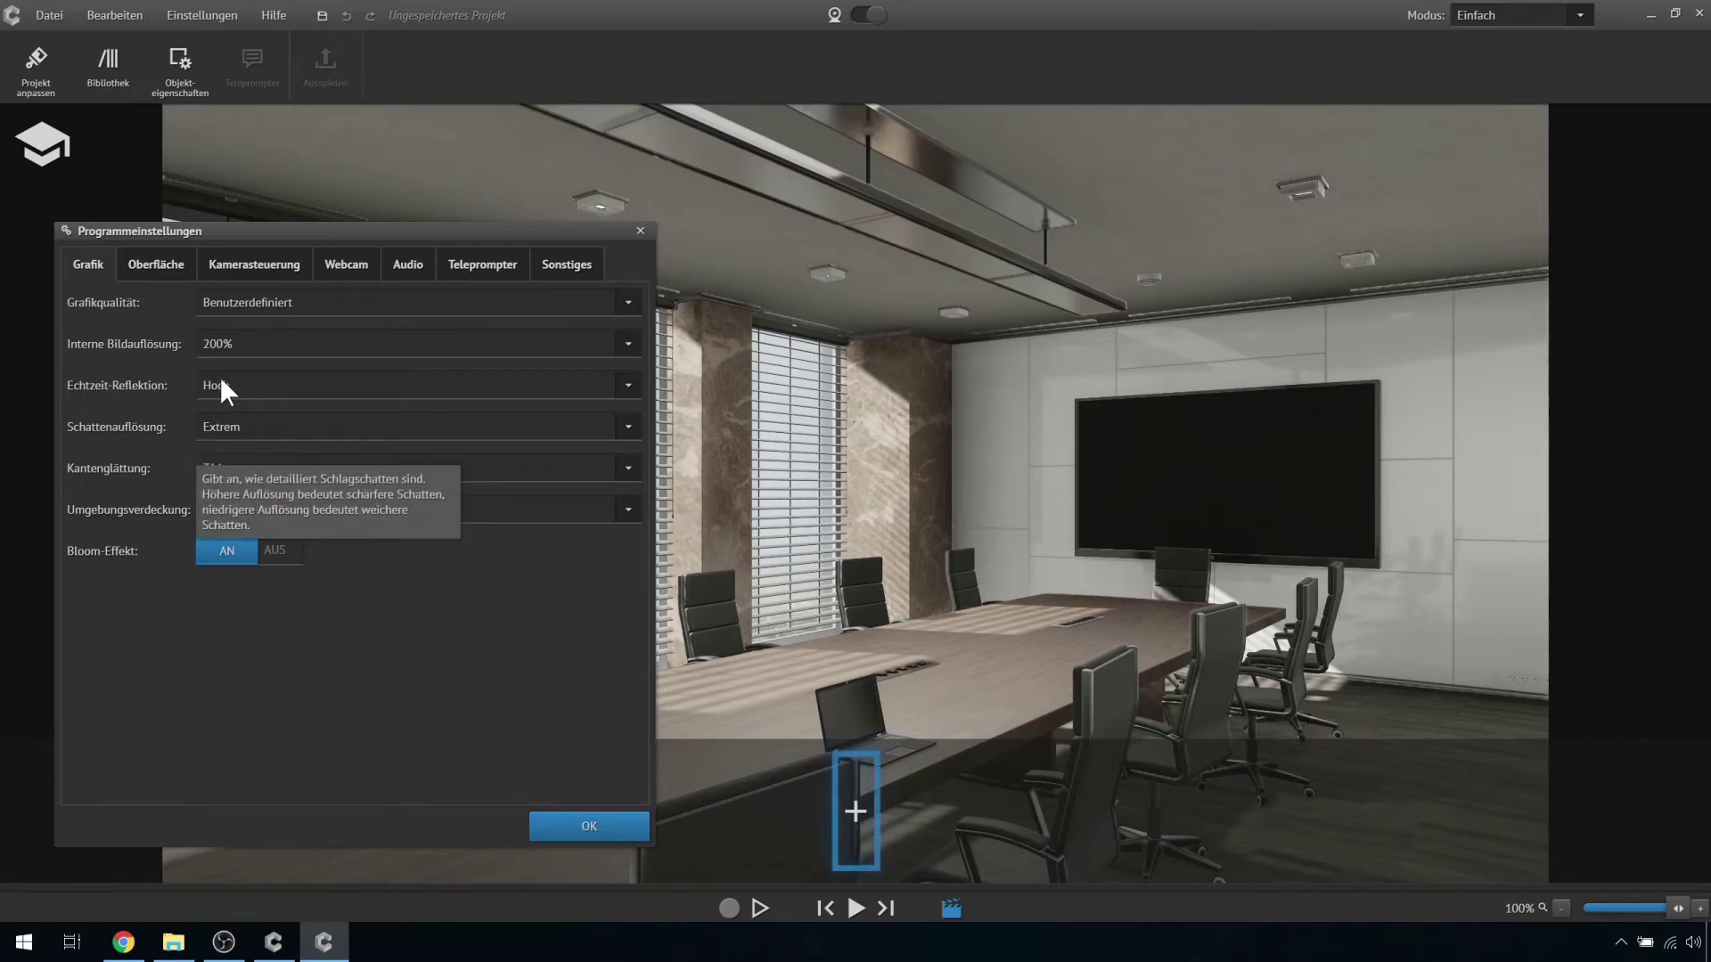
mouse_move(241, 342)
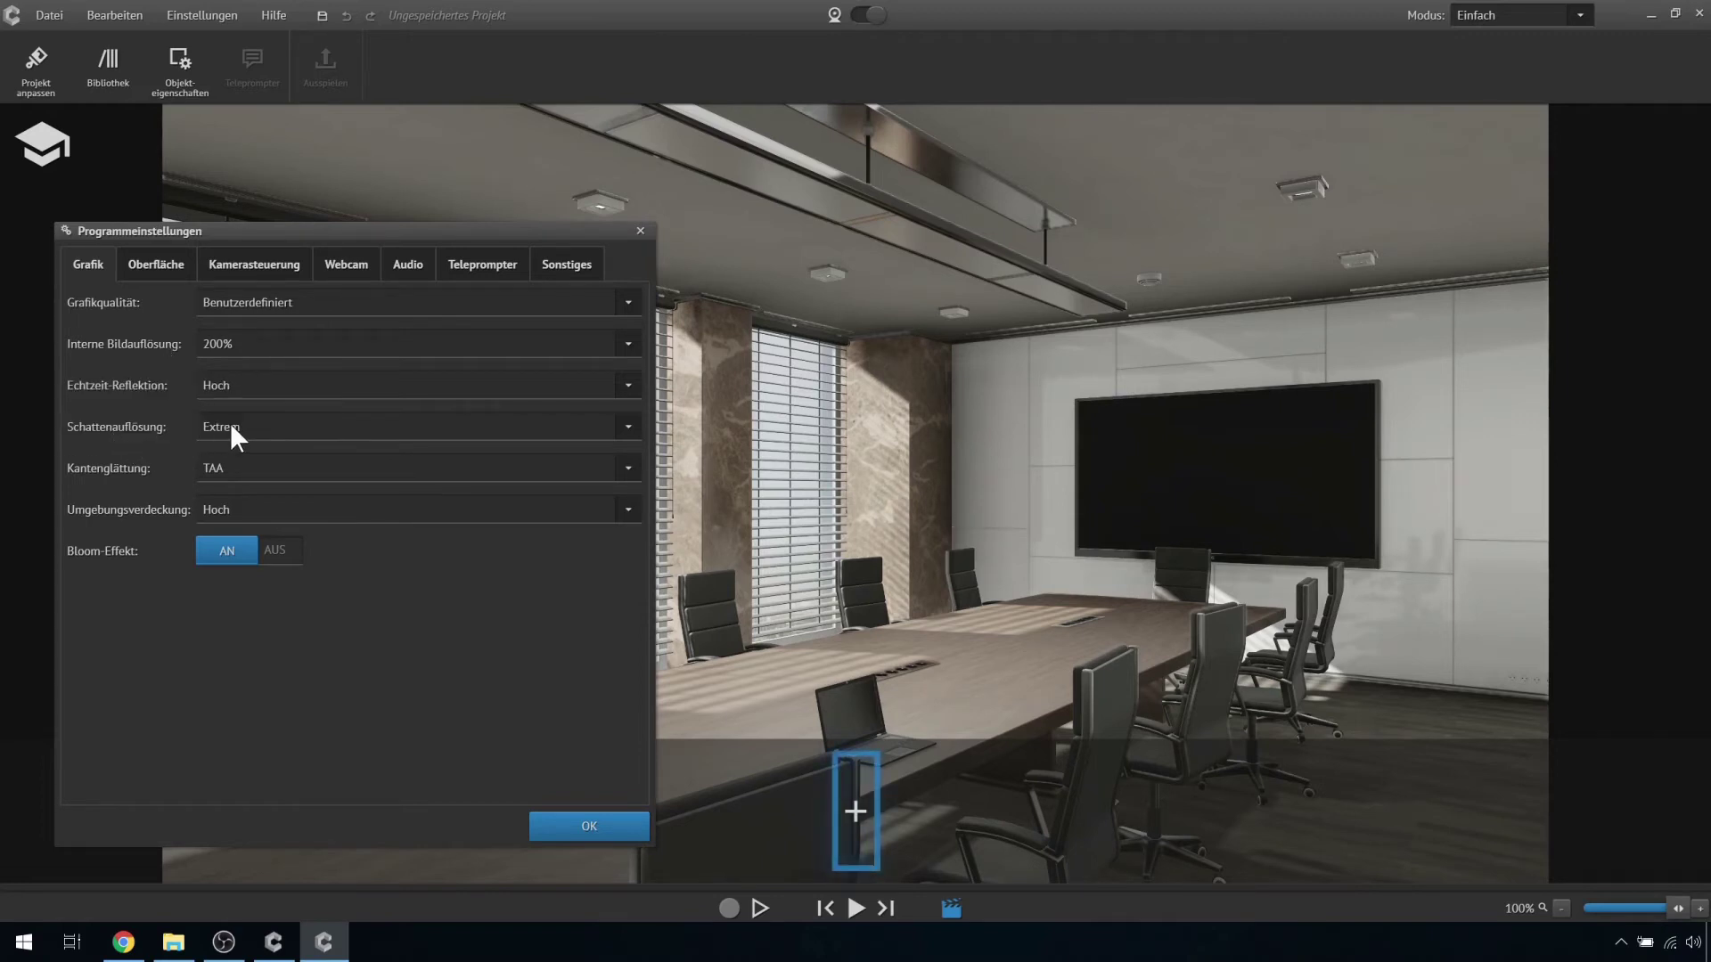
left_click(229, 426)
left_click(225, 564)
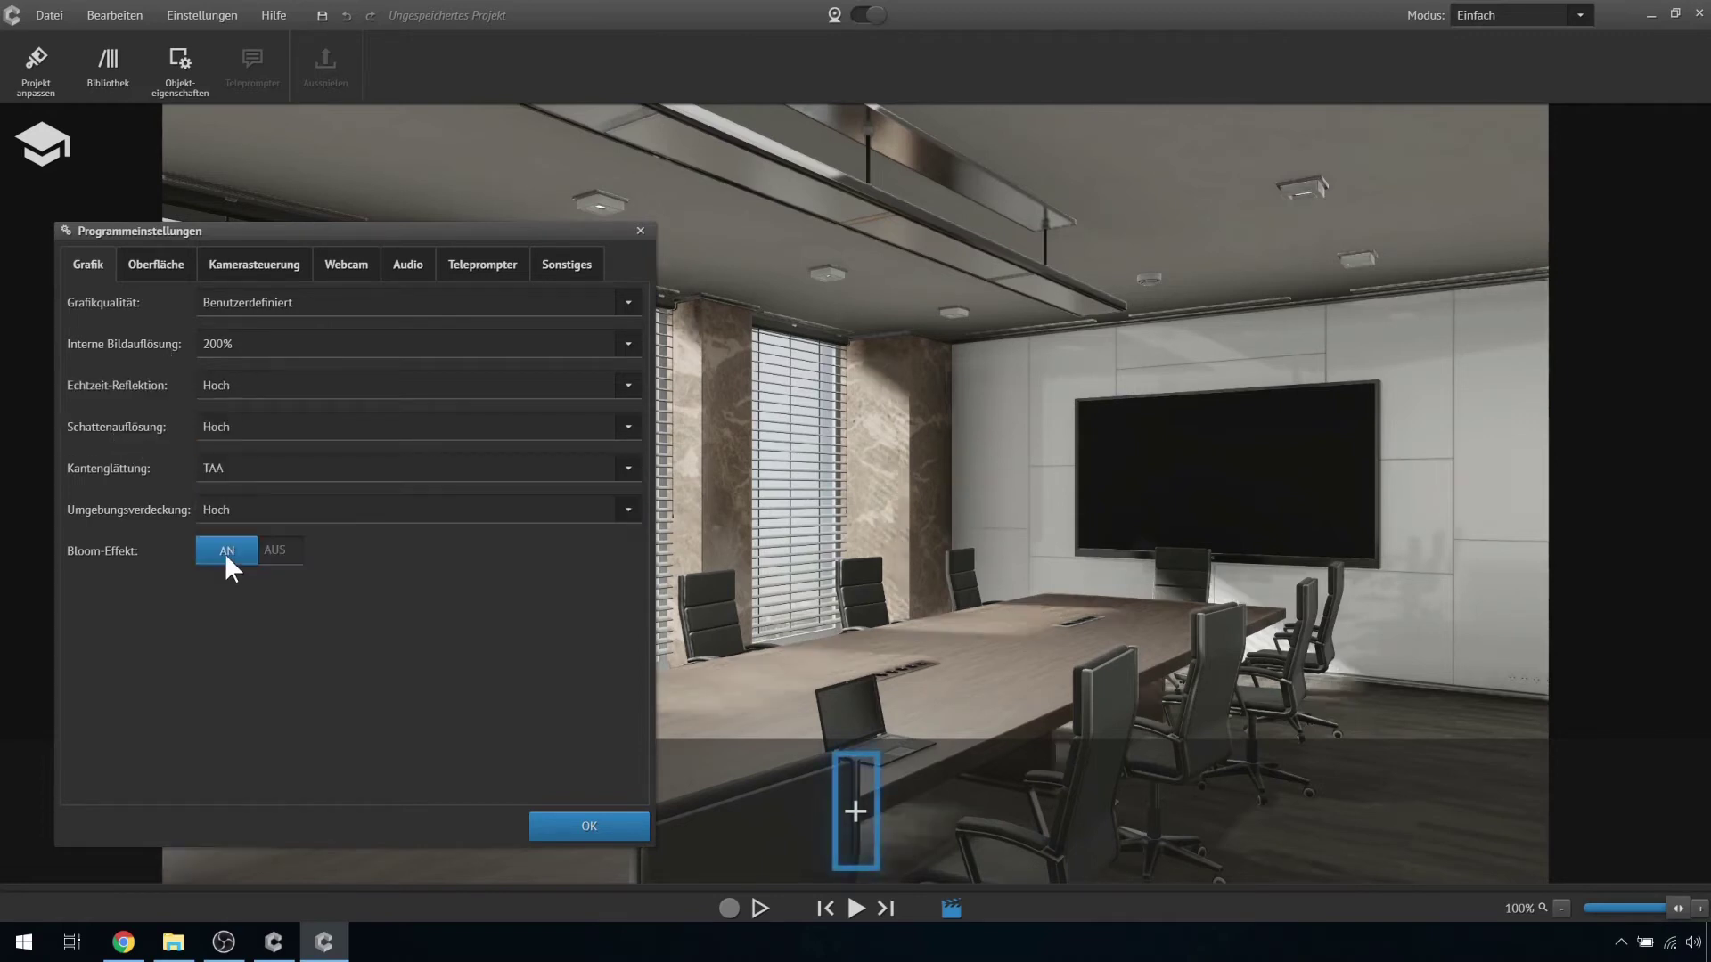
left_click(223, 343)
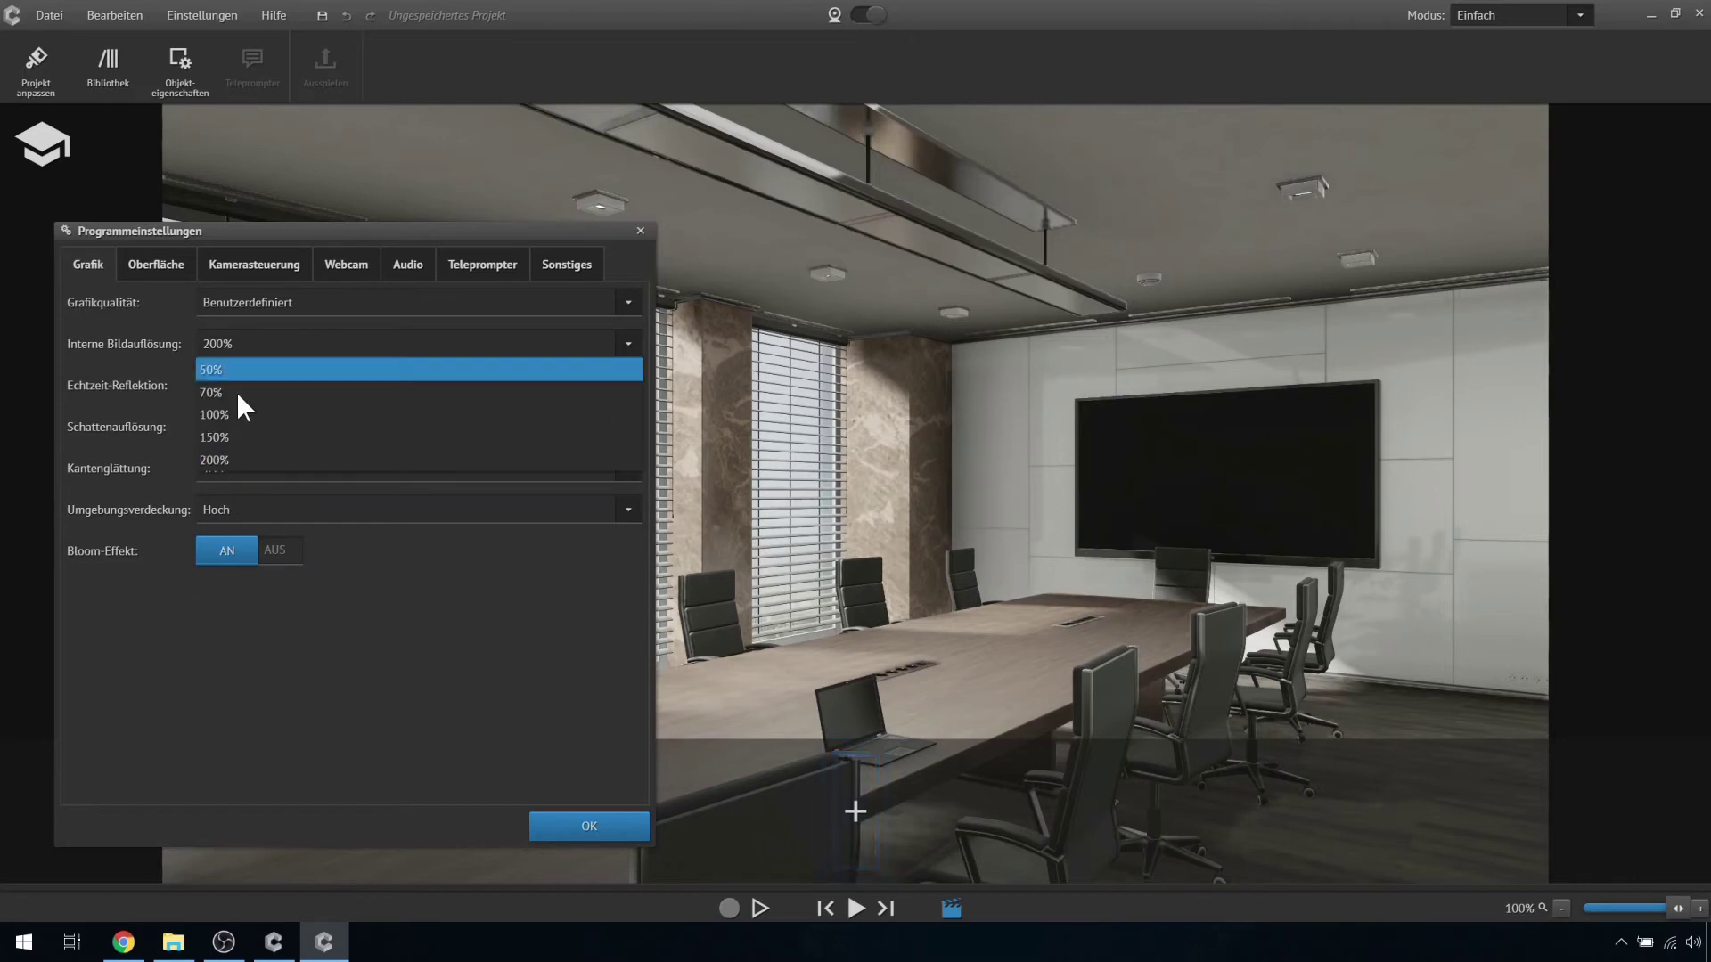
left_click(223, 438)
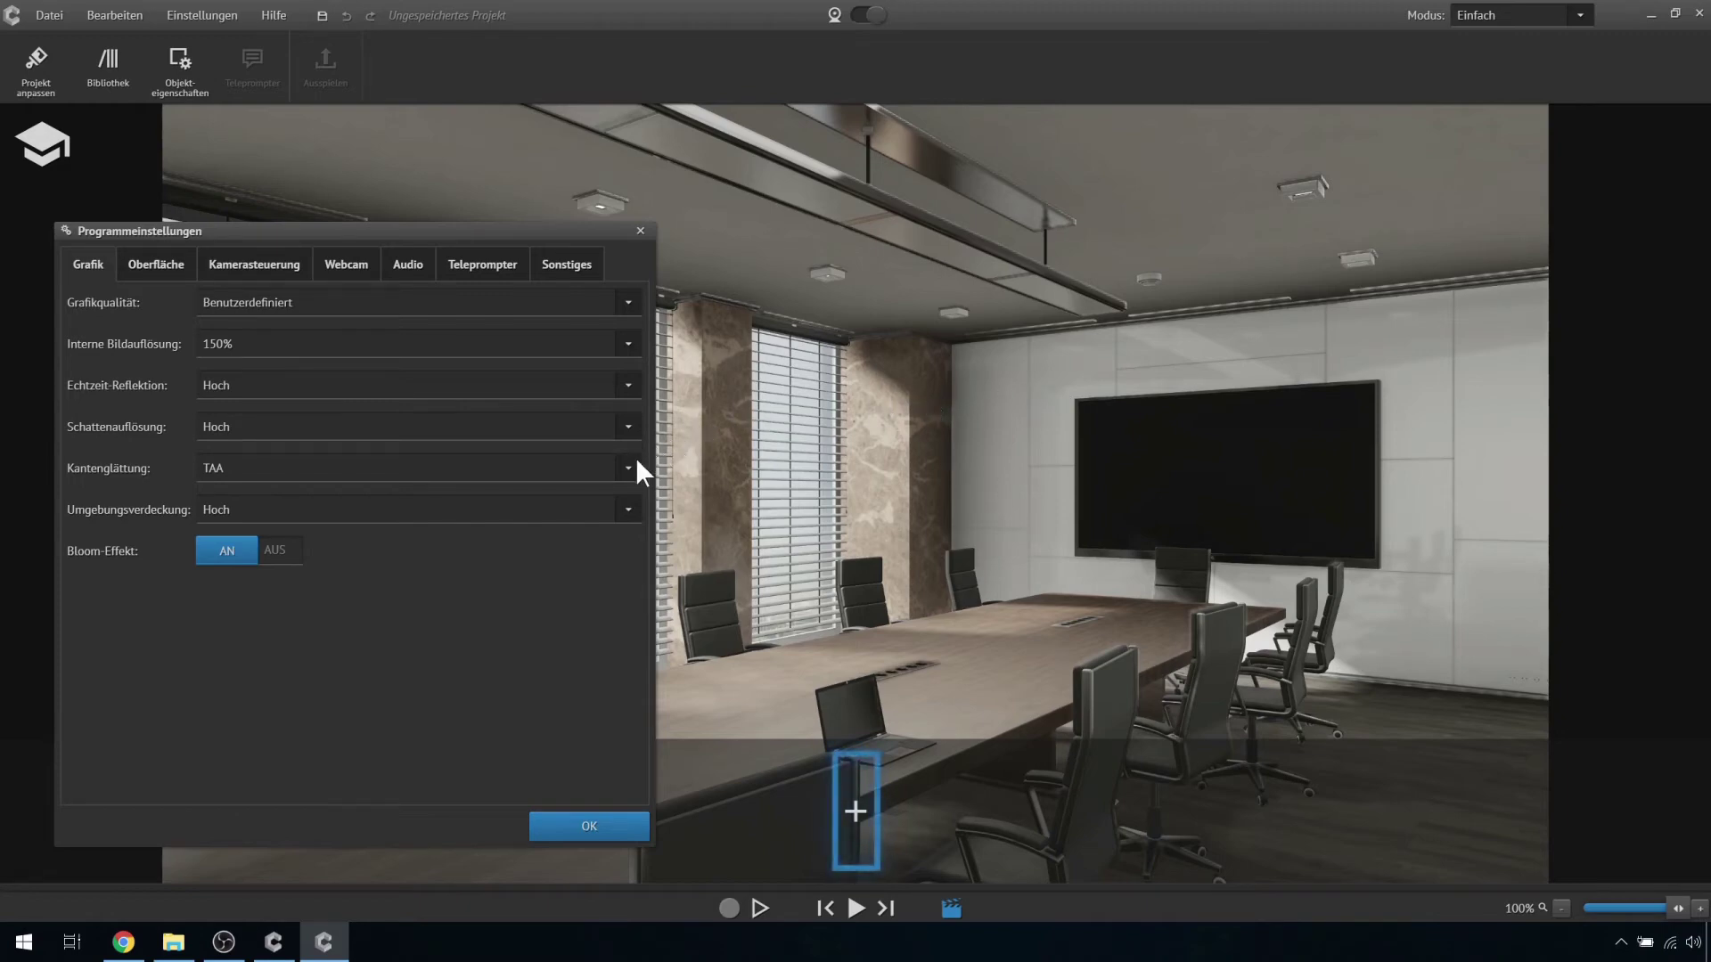
Reselect TAA as the anti-aliasing method, and switch it to SMAA.
mouse_move(622, 467)
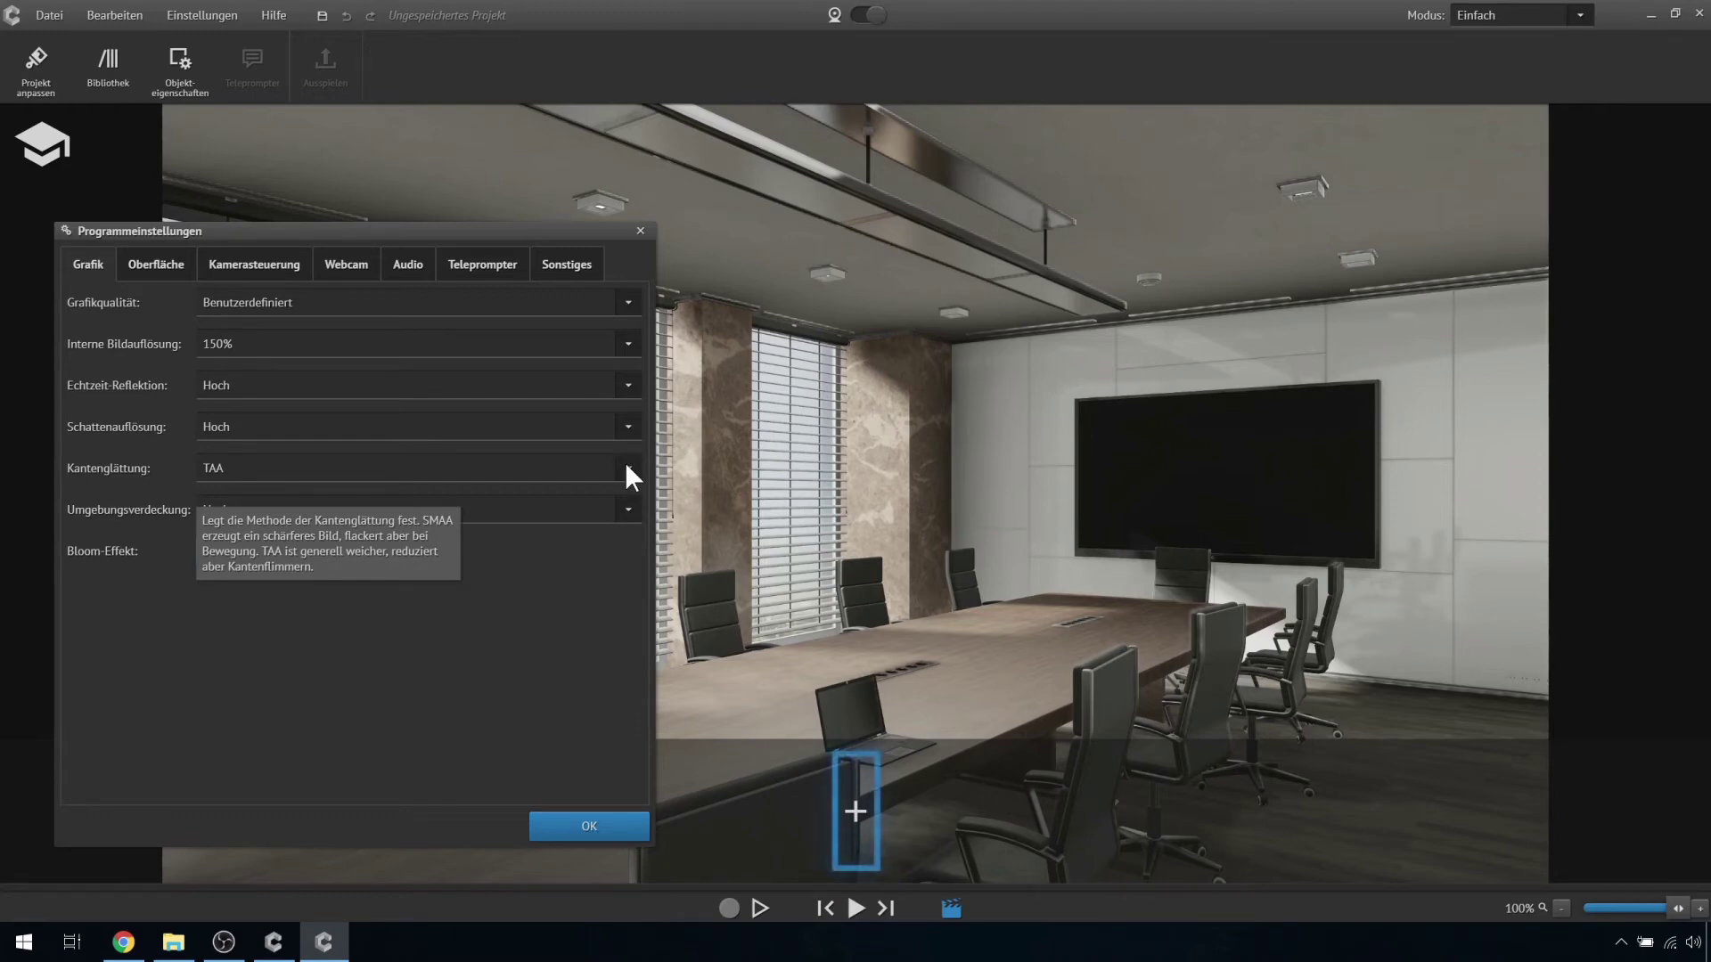
left_click(628, 468)
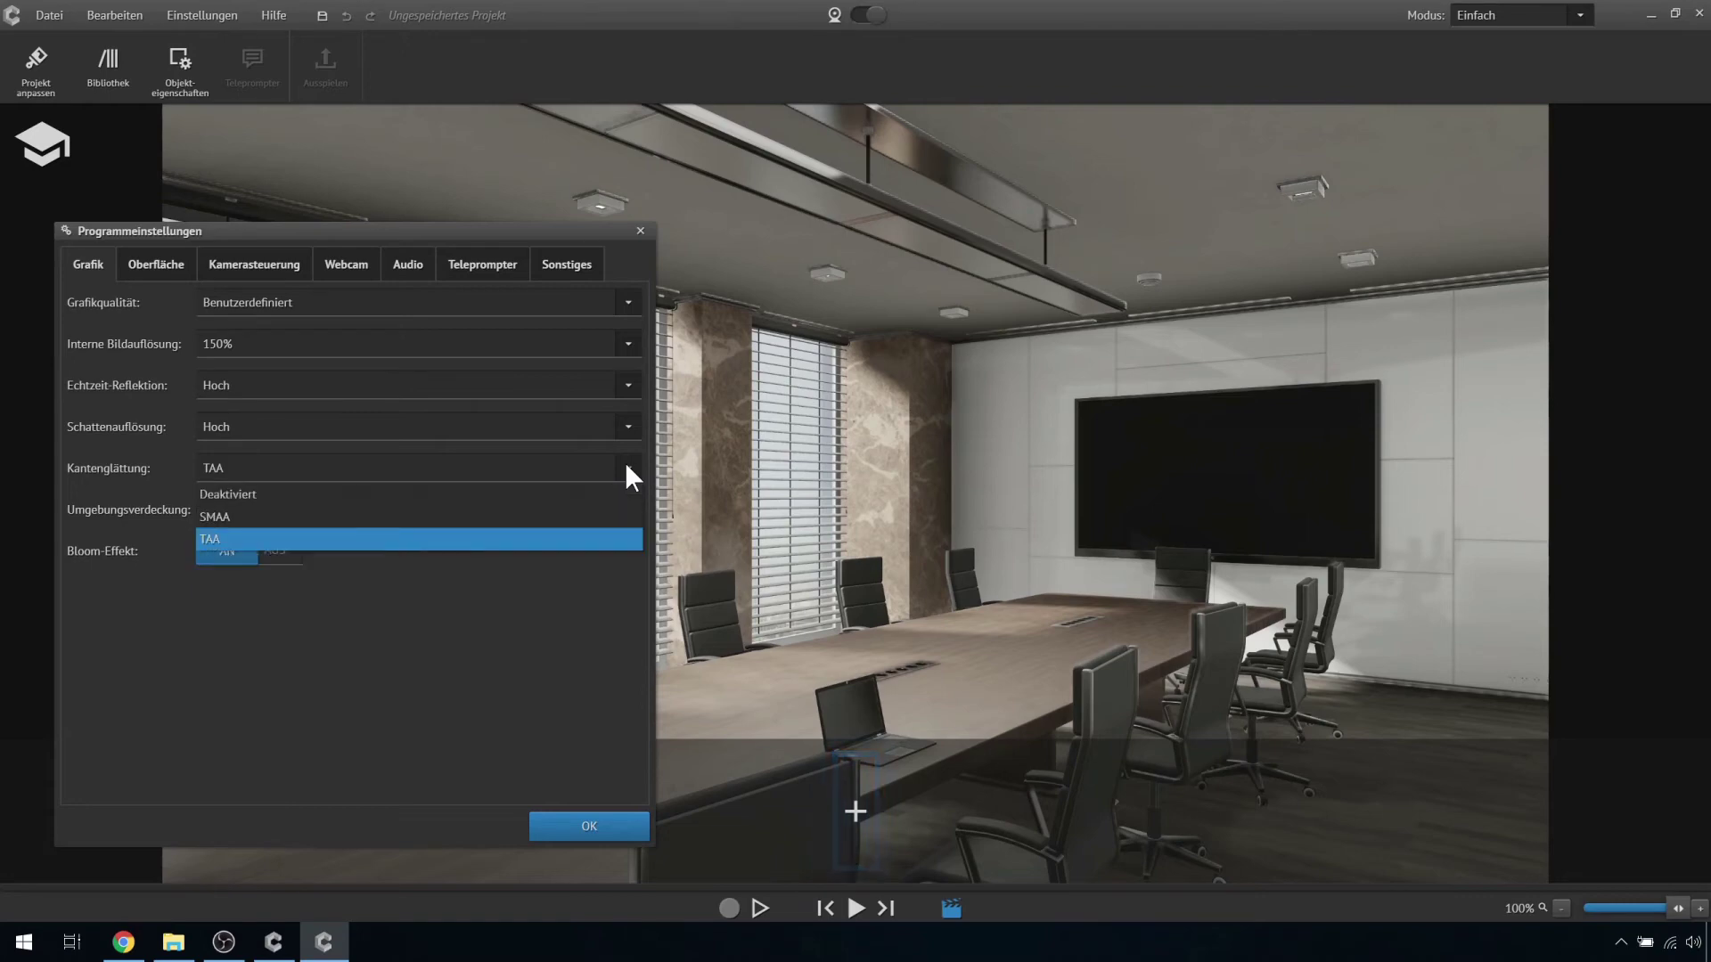
left_click(569, 538)
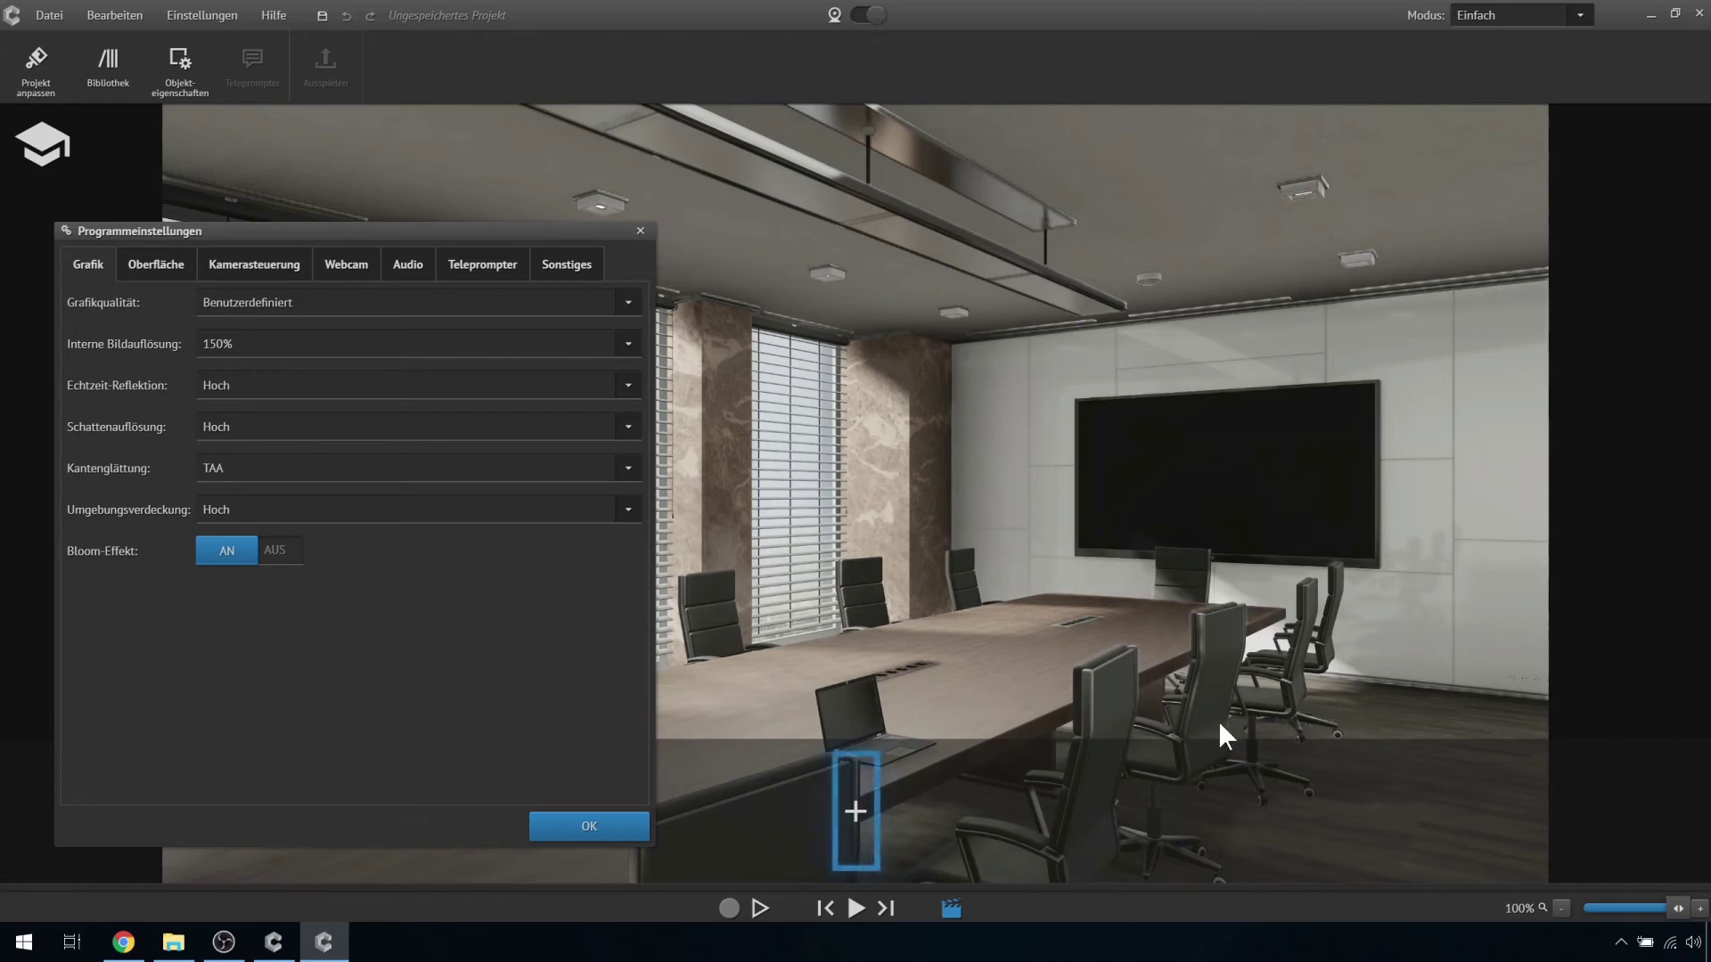
left_click(621, 468)
left_click(594, 509)
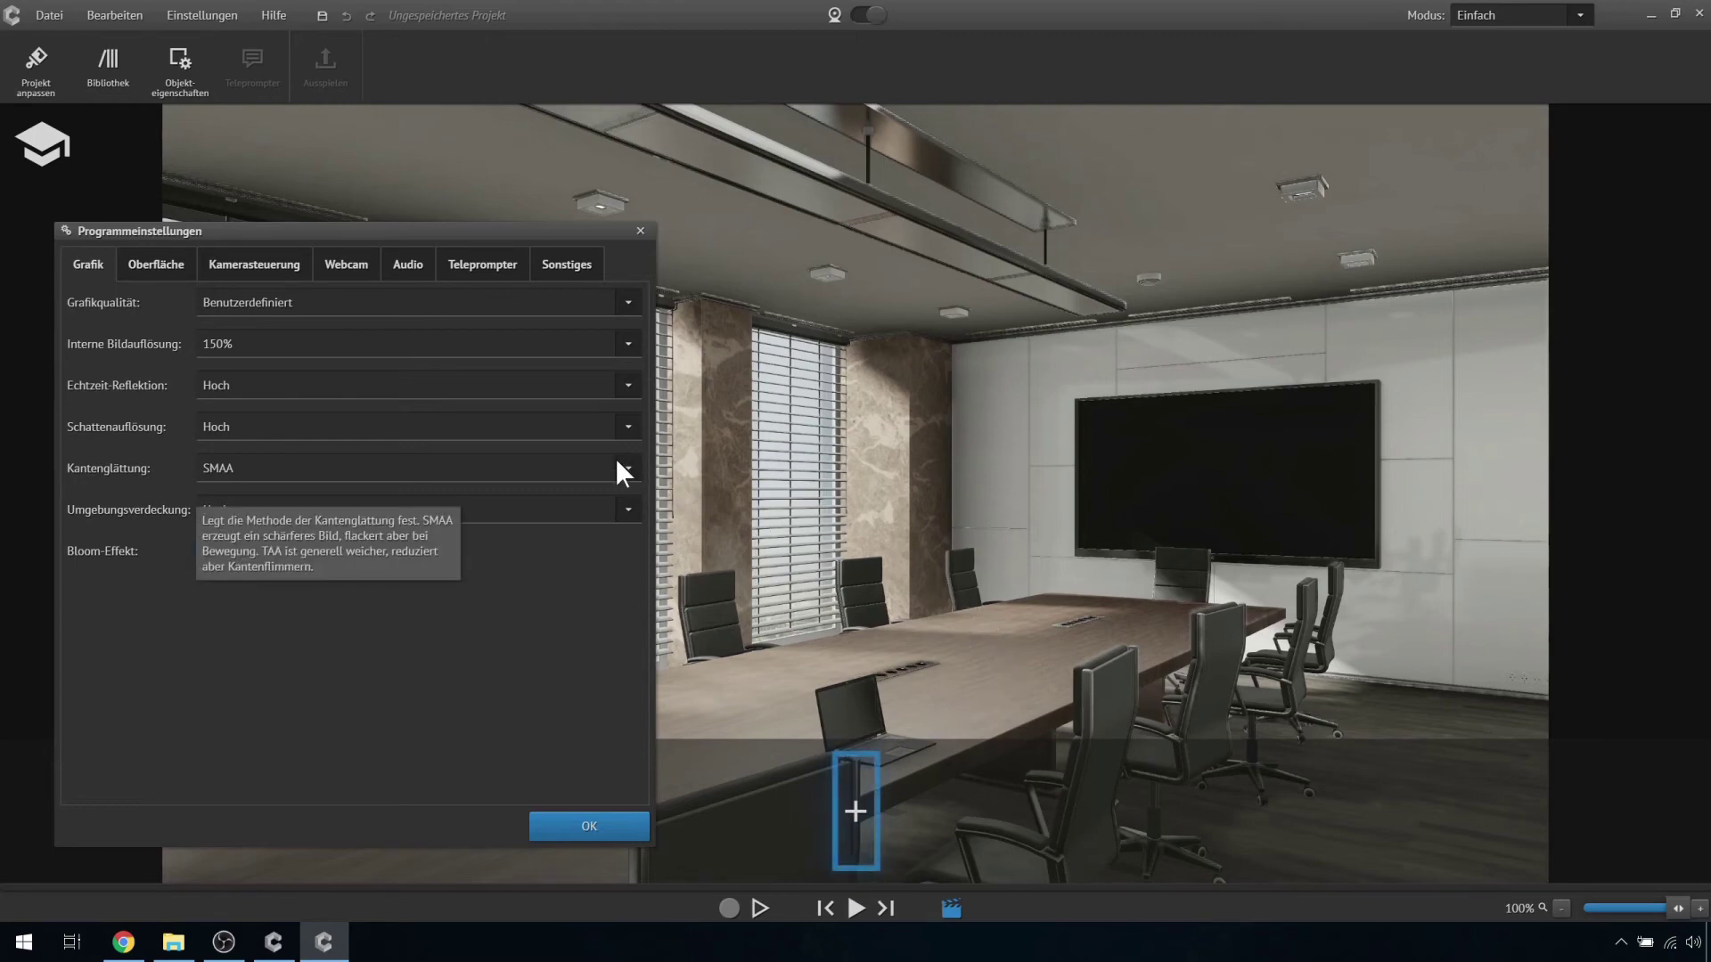
Set the internal image resolution to 200% to go with the SMAA anti-aliasing.
left_click(624, 346)
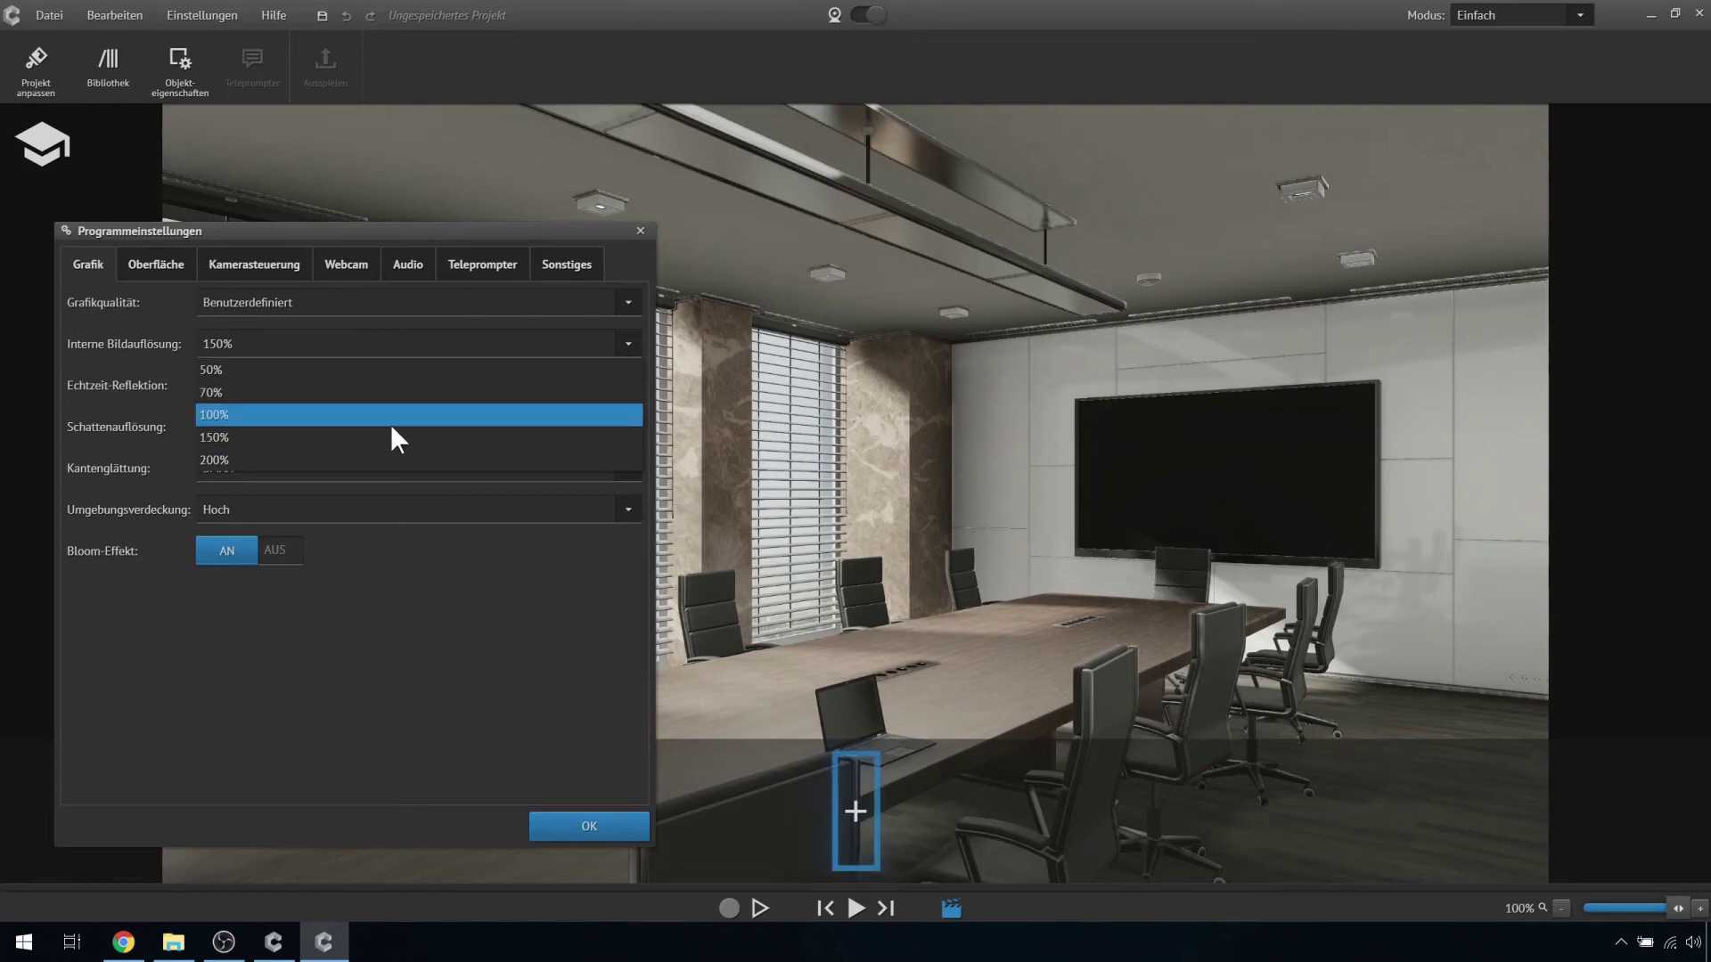
left_click(340, 457)
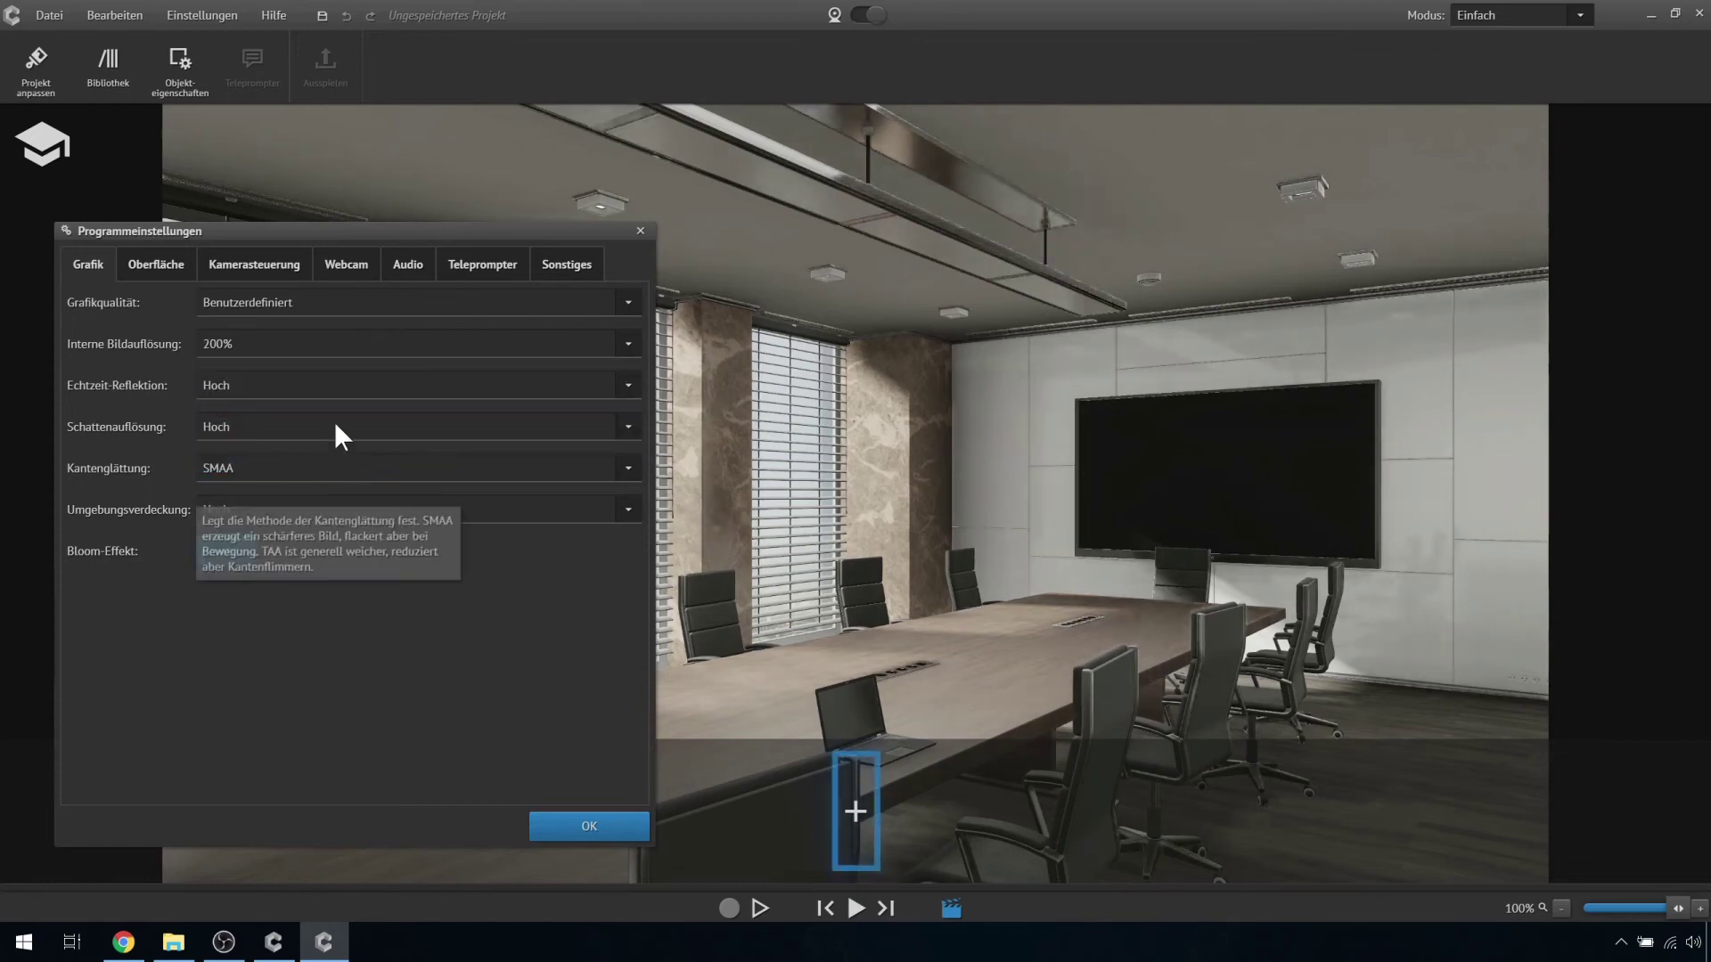
mouse_move(214, 345)
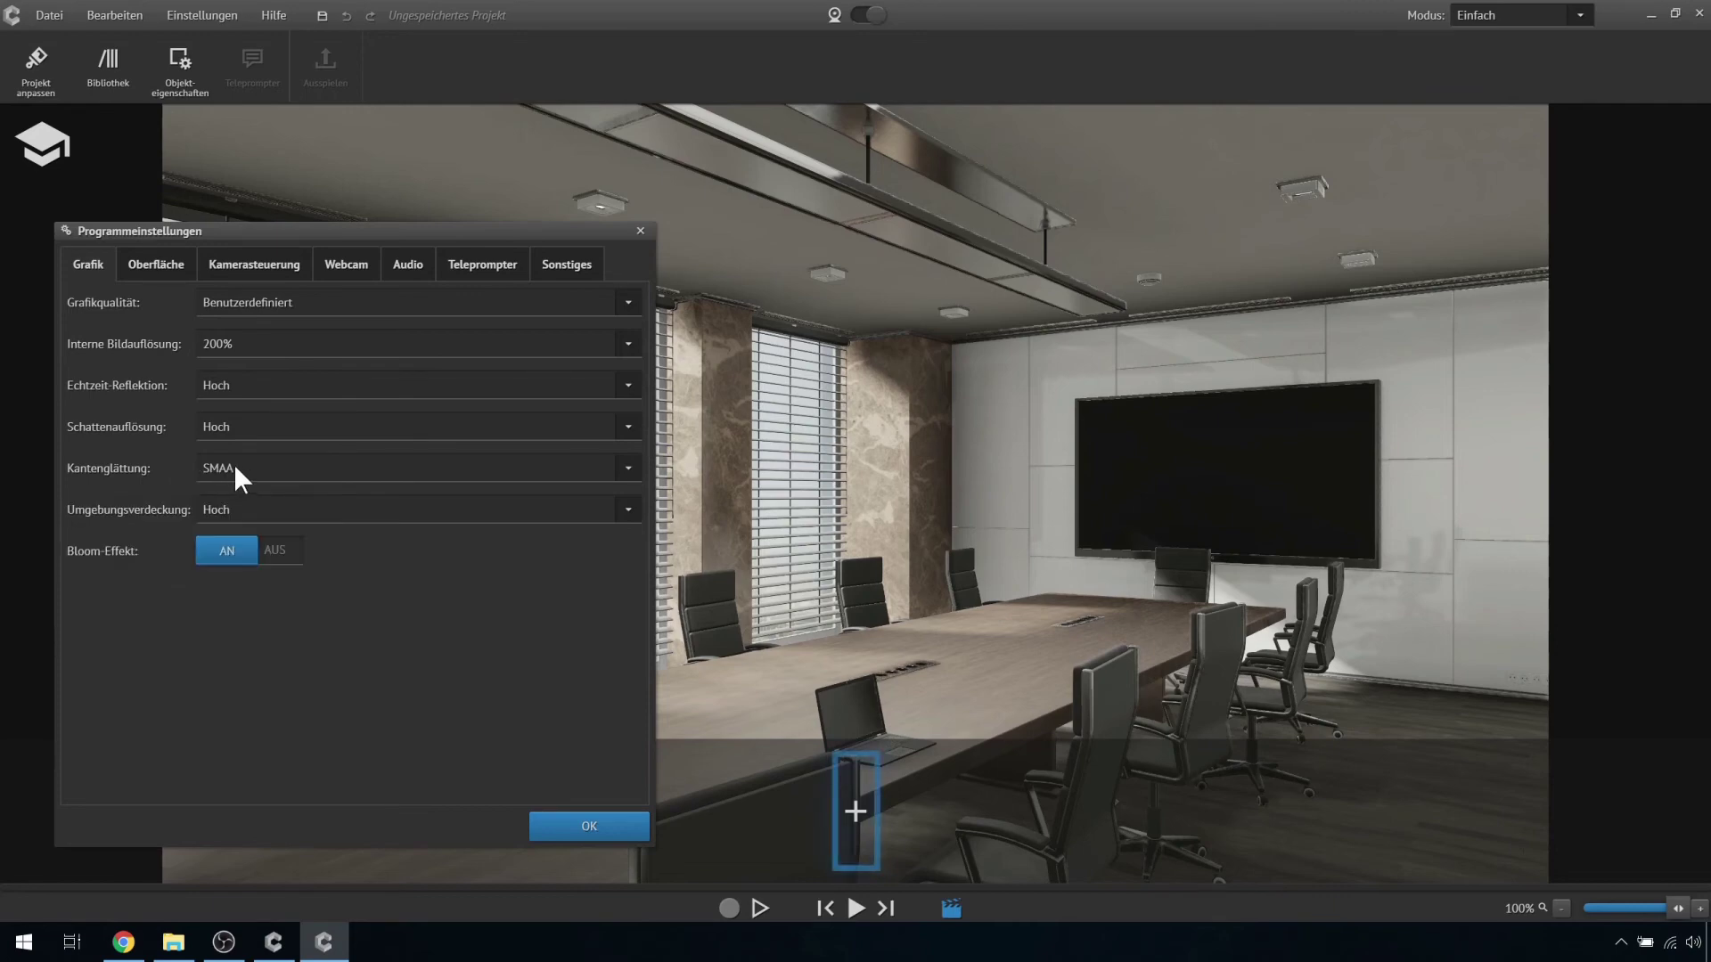
Review the available anti-aliasing methods and their description, keeping SMAA selected.
mouse_move(234, 469)
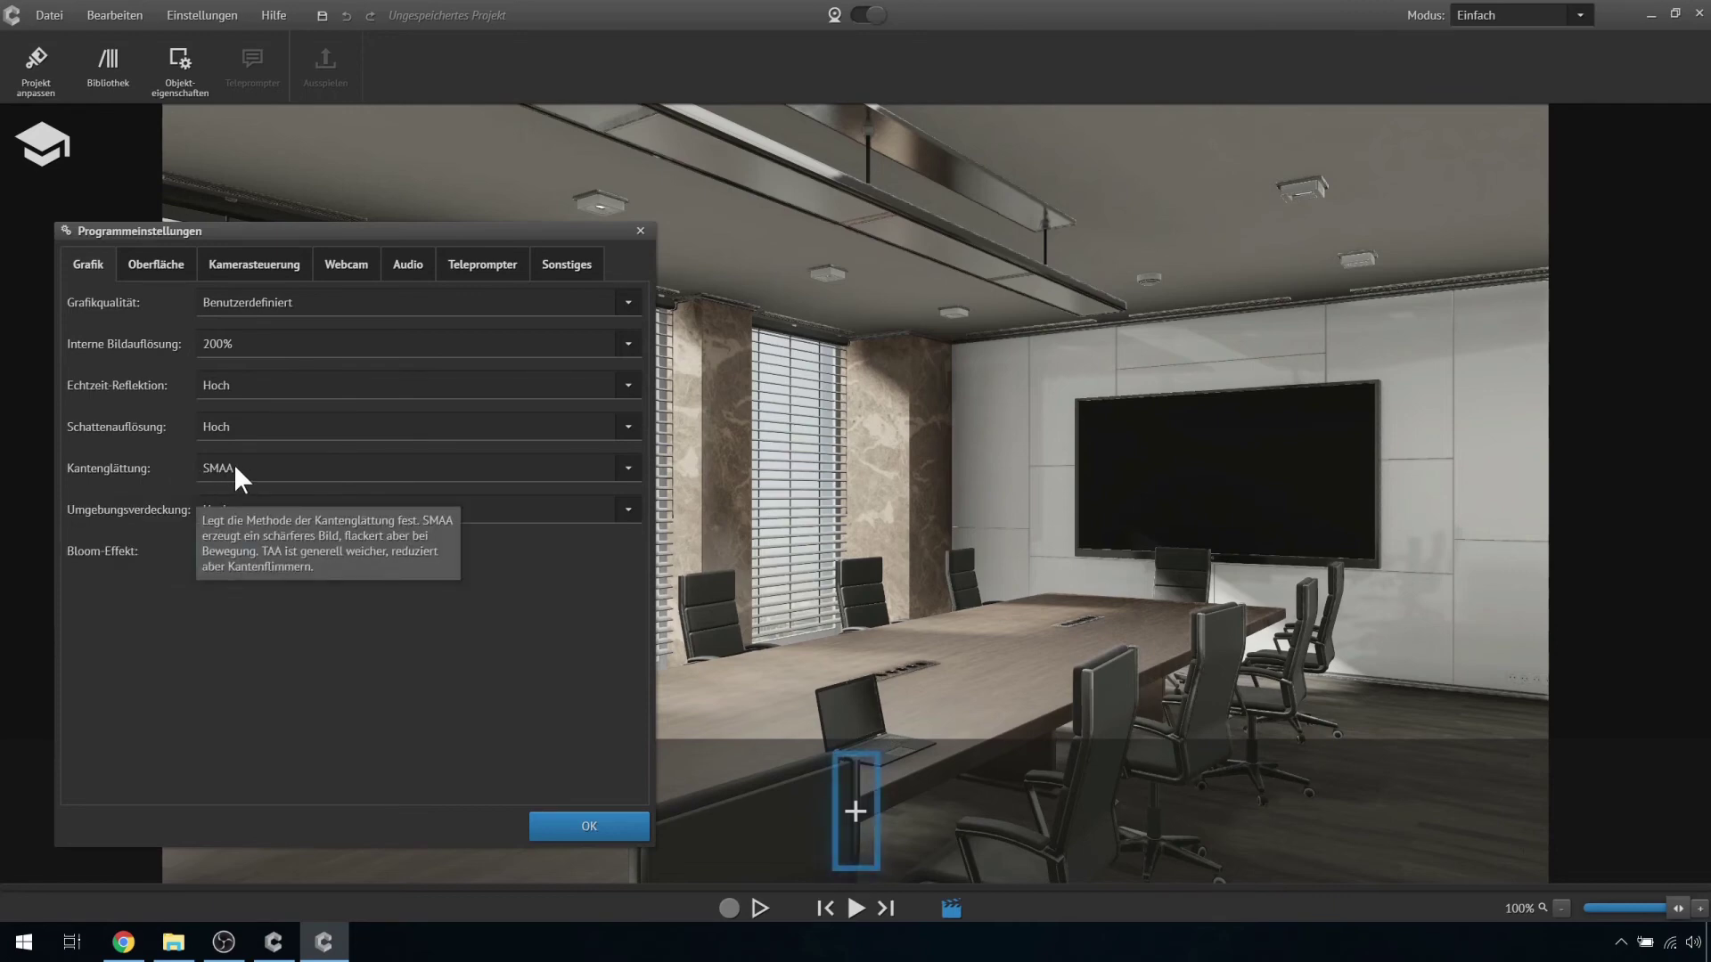
left_click(233, 469)
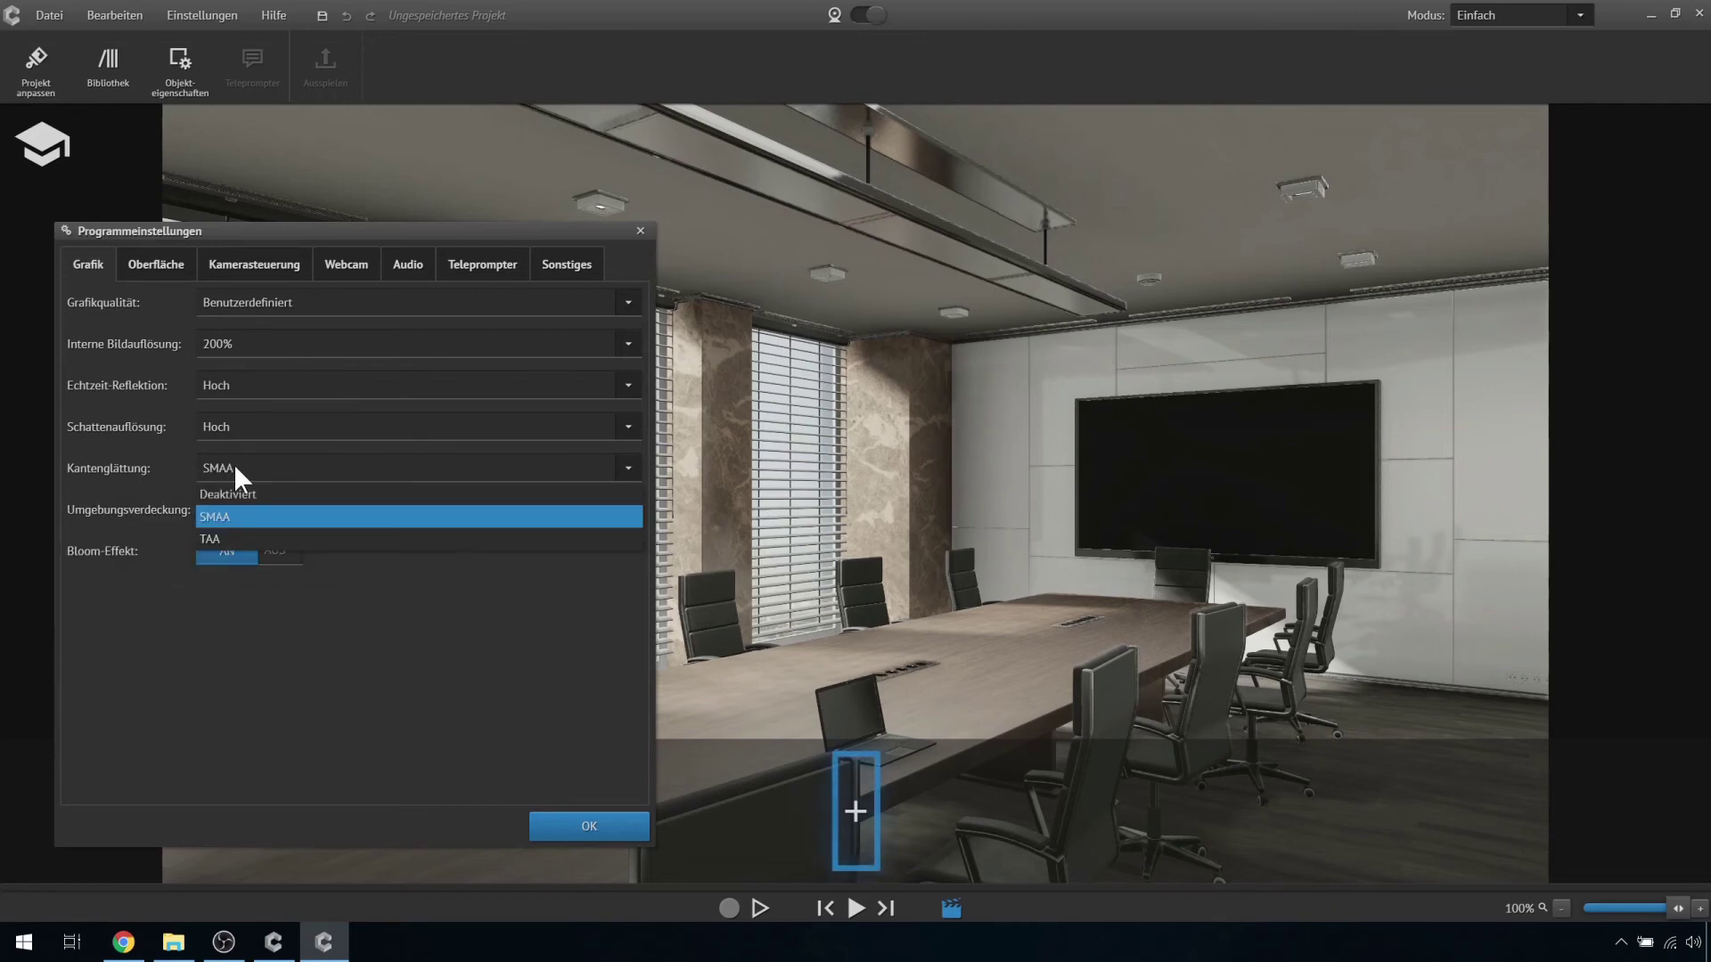
left_click(233, 516)
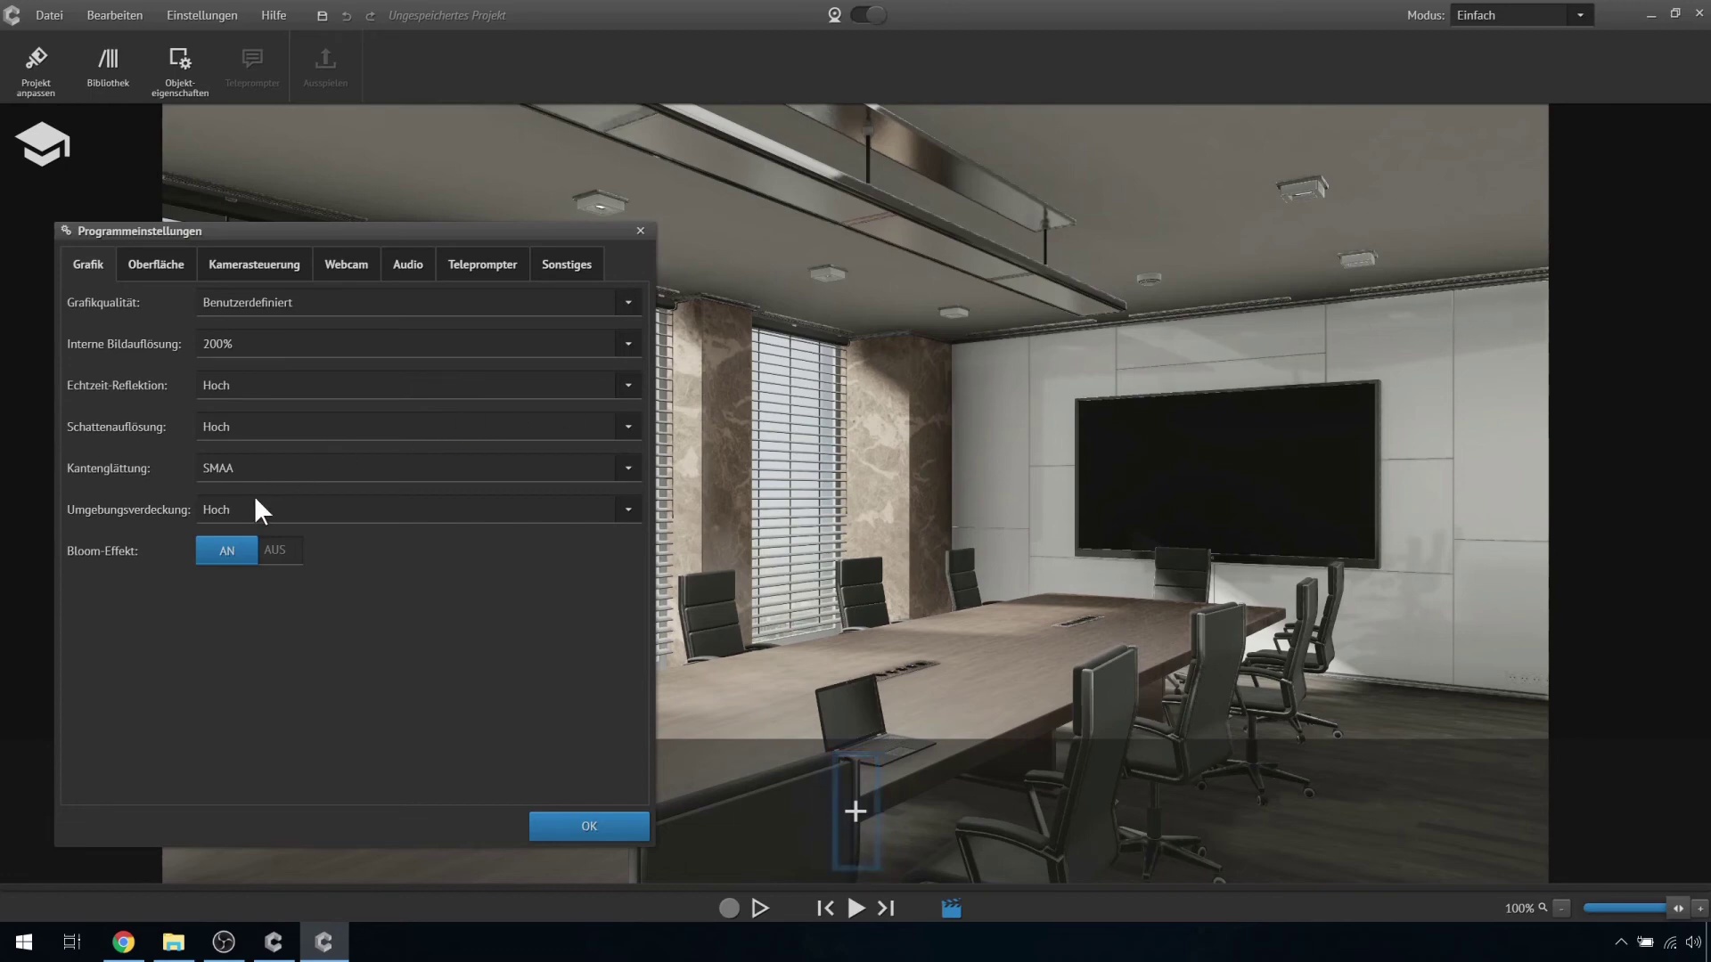
Compare the ambient occlusion at Deaktiviert and at Minimum, and set it back to Hoch.
left_click(210, 509)
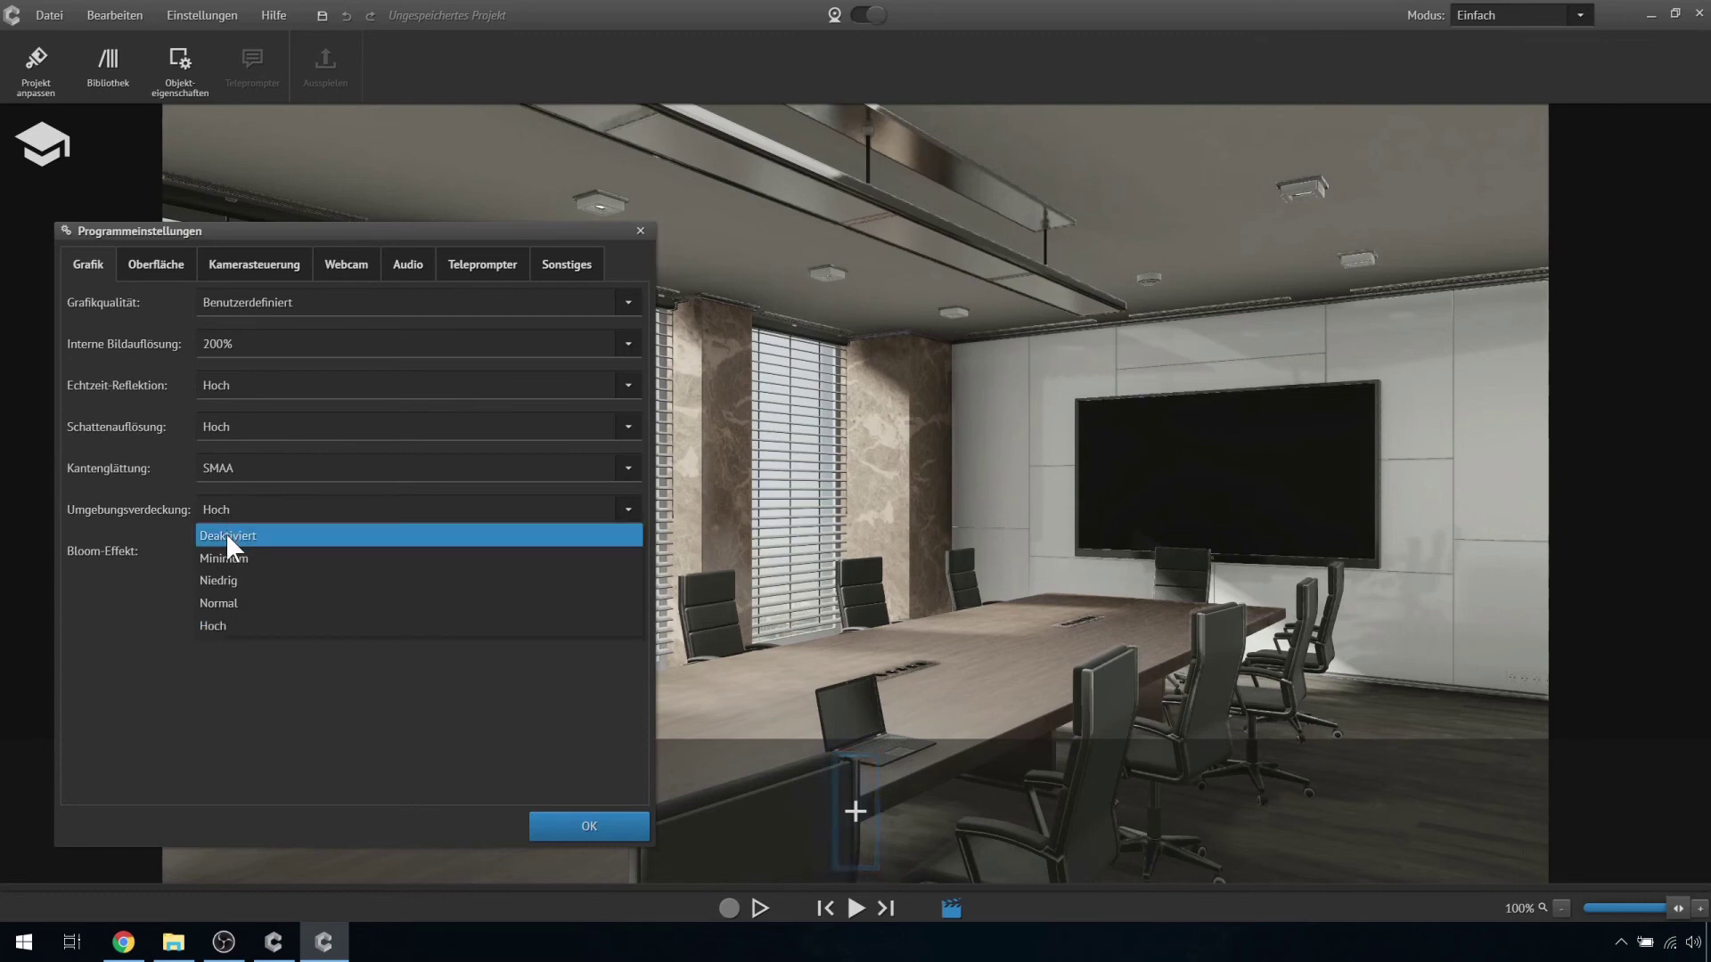
left_click(227, 536)
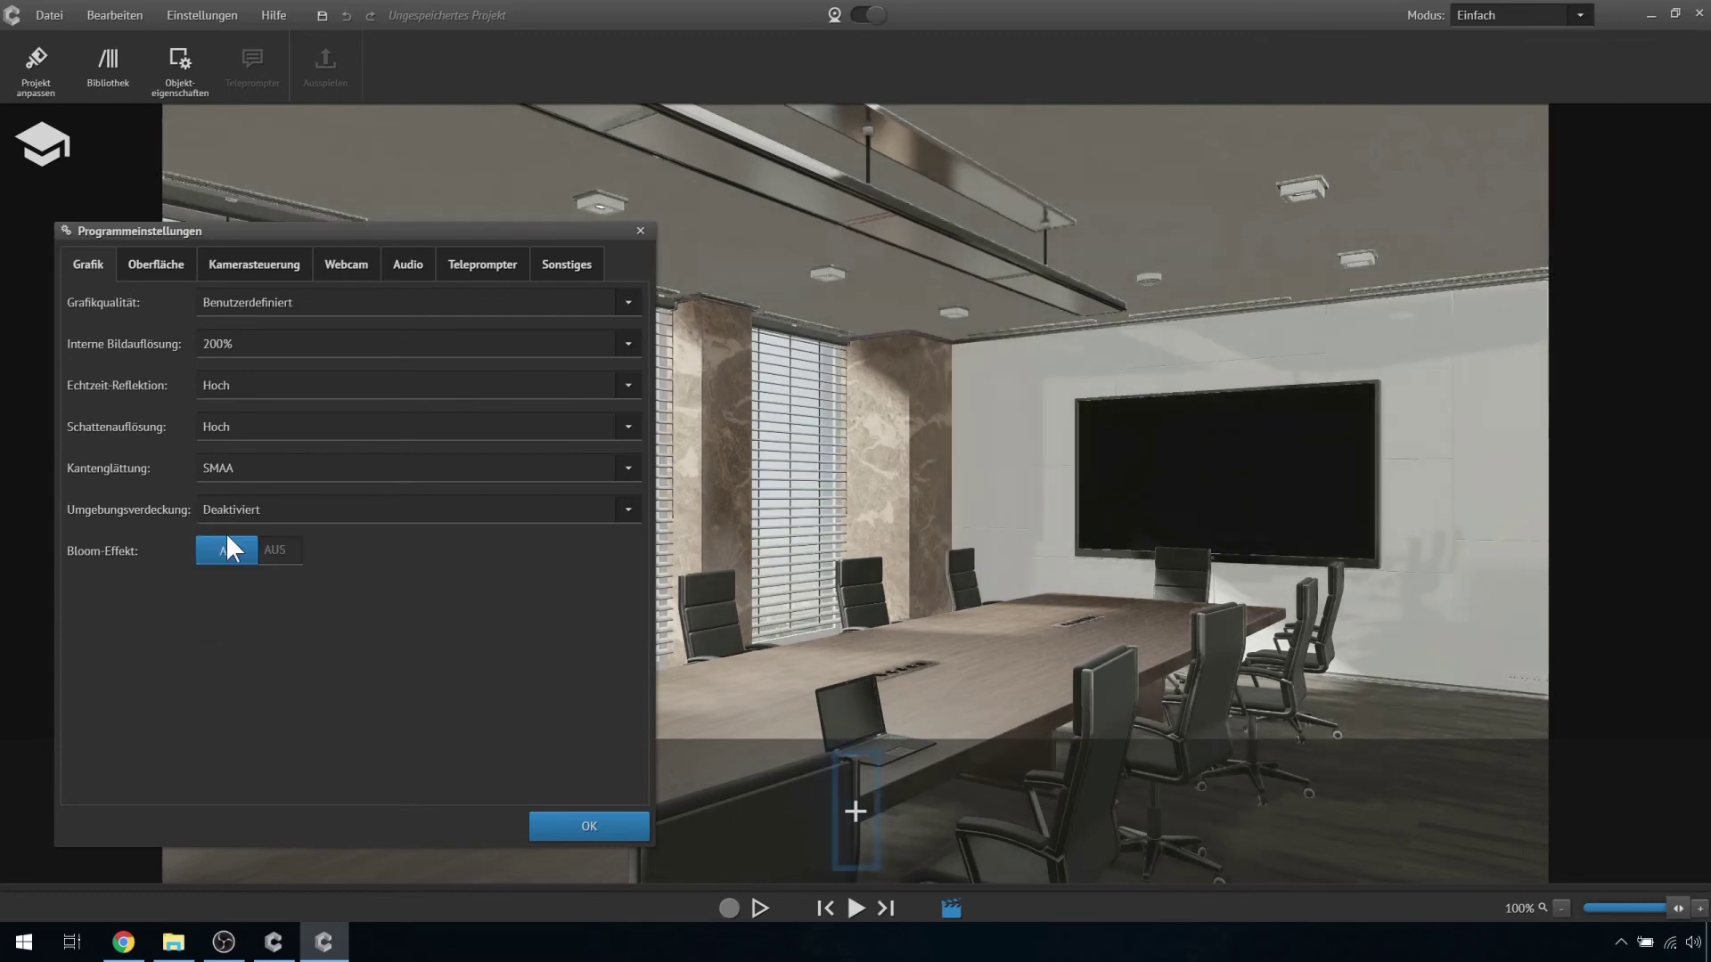
left_click(234, 506)
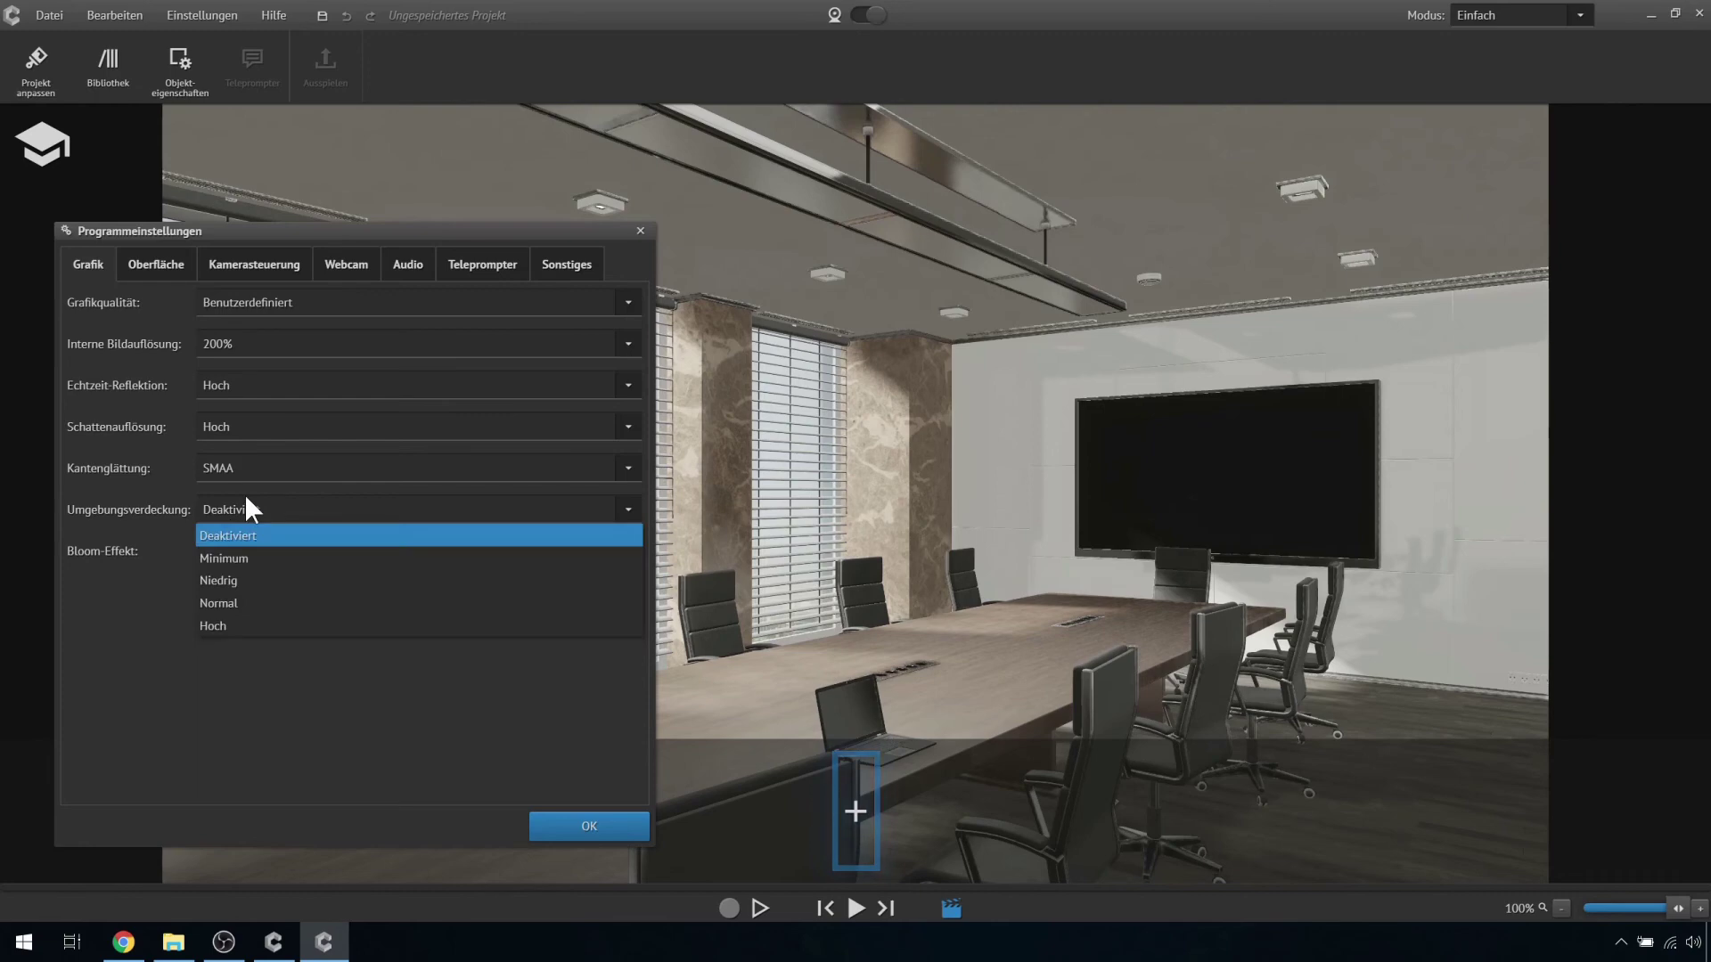
left_click(237, 560)
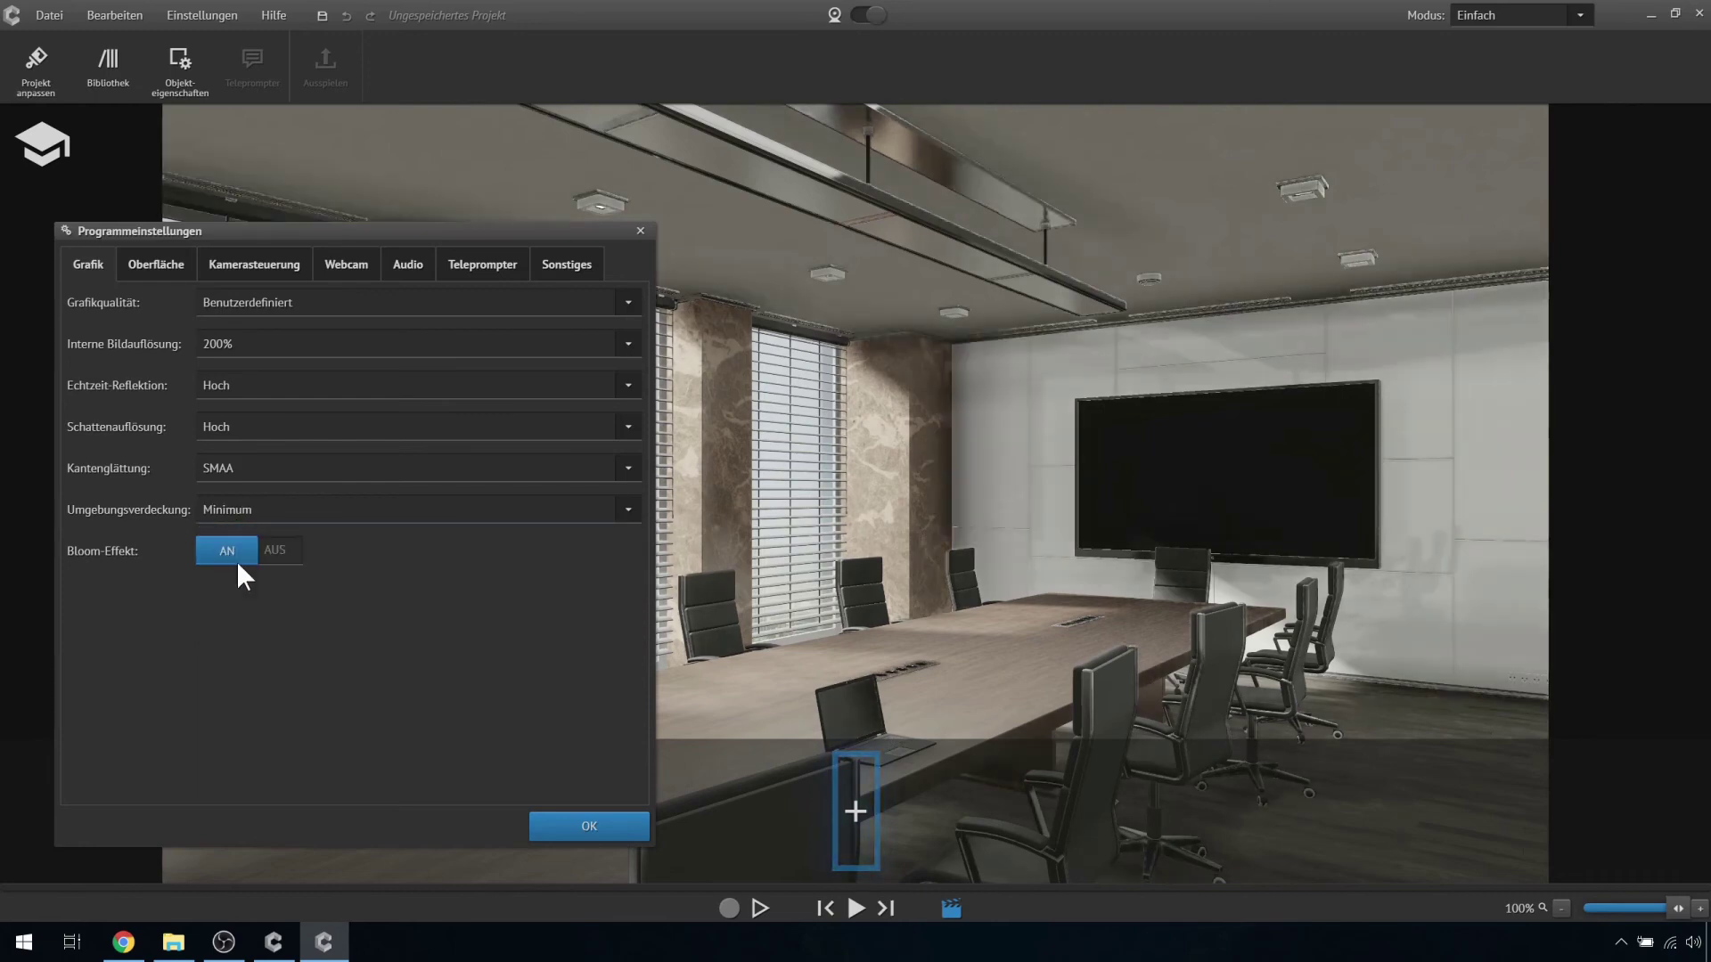
left_click(260, 512)
left_click(234, 626)
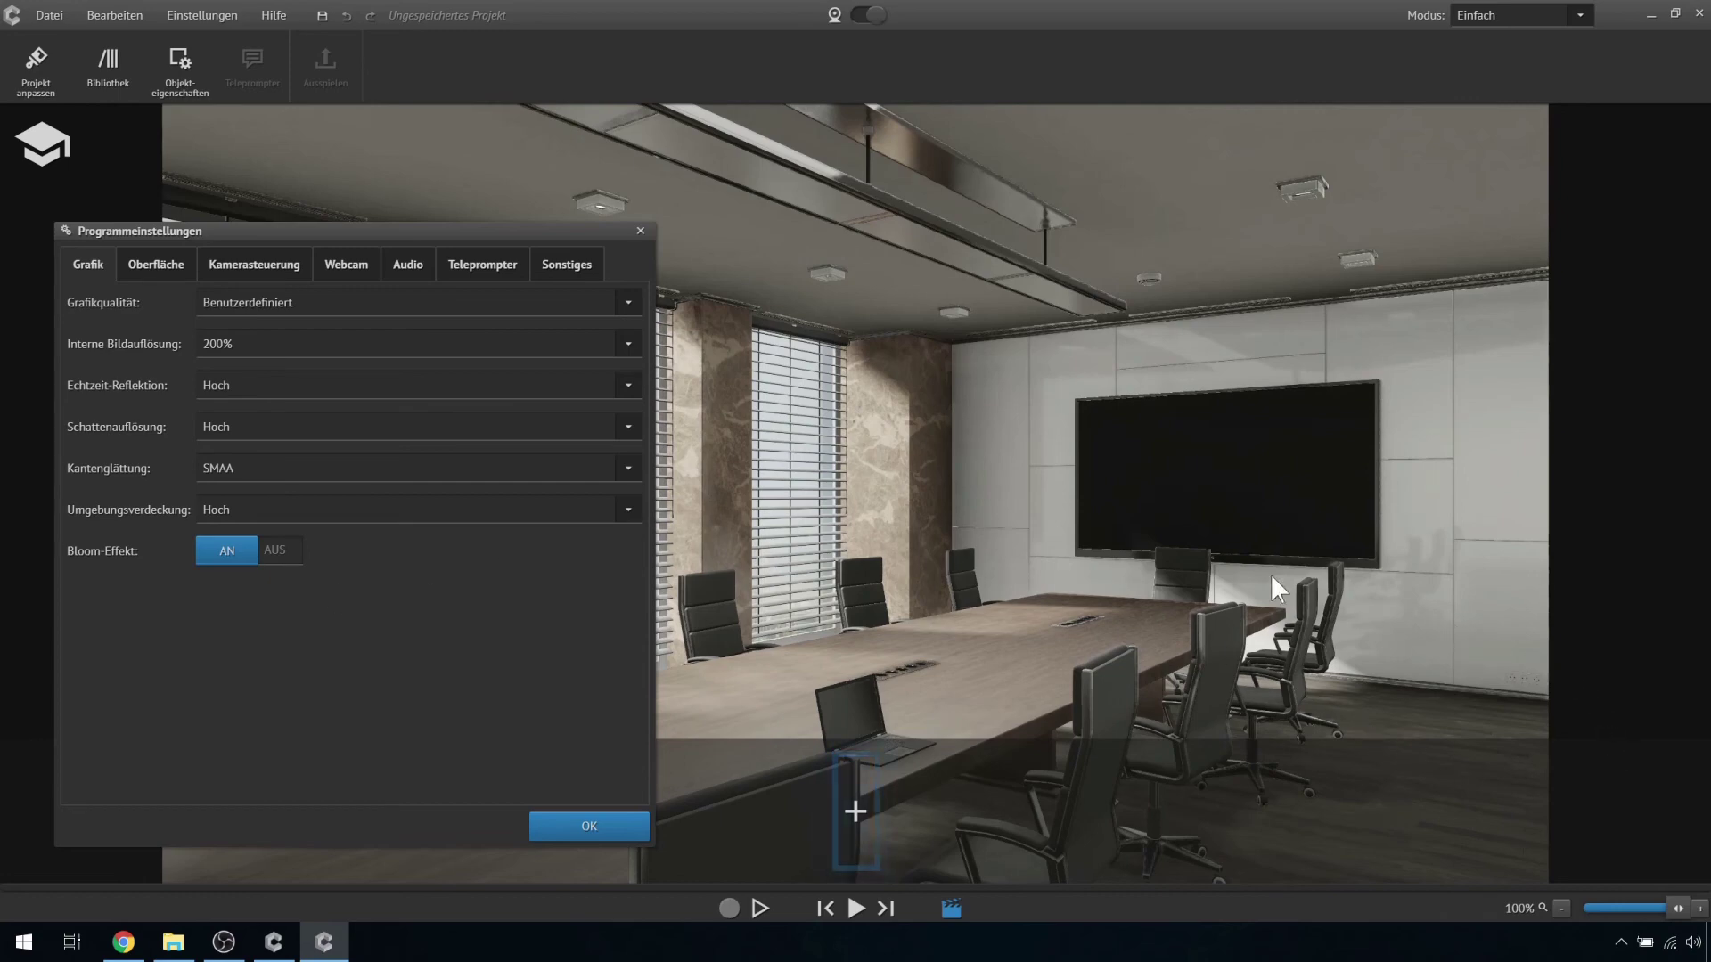
Try a higher ambient occlusion intensity in the project's visual settings, and discard the change.
mouse_move(208, 512)
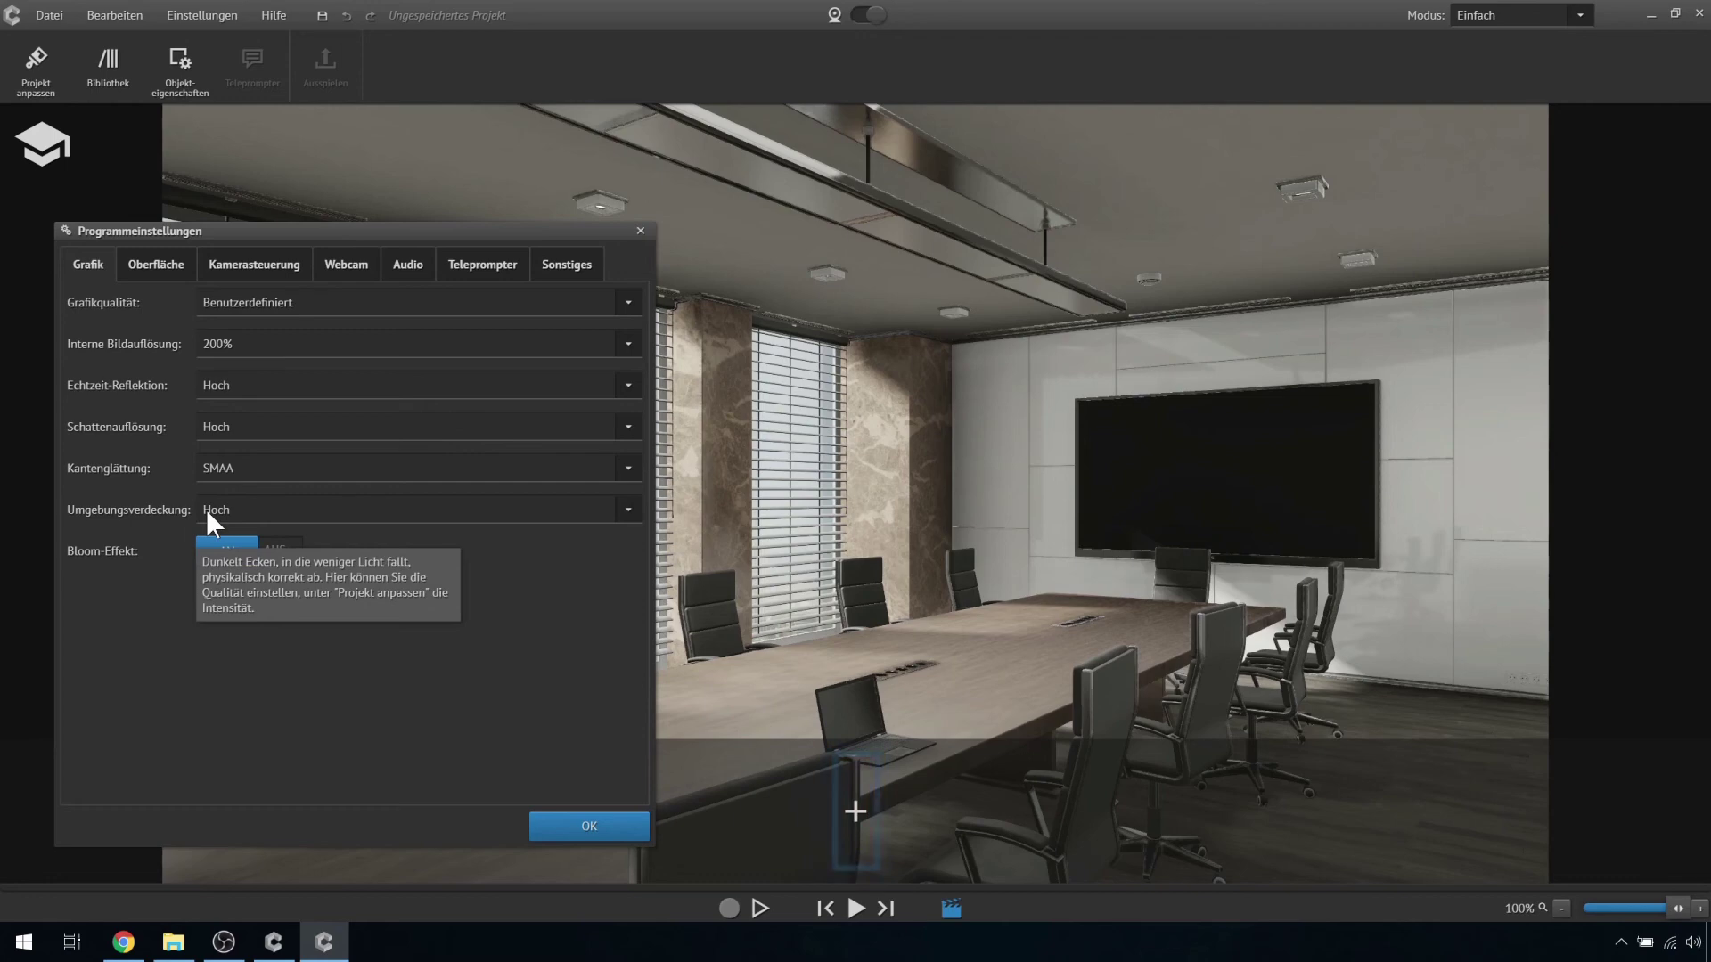
left_click(35, 89)
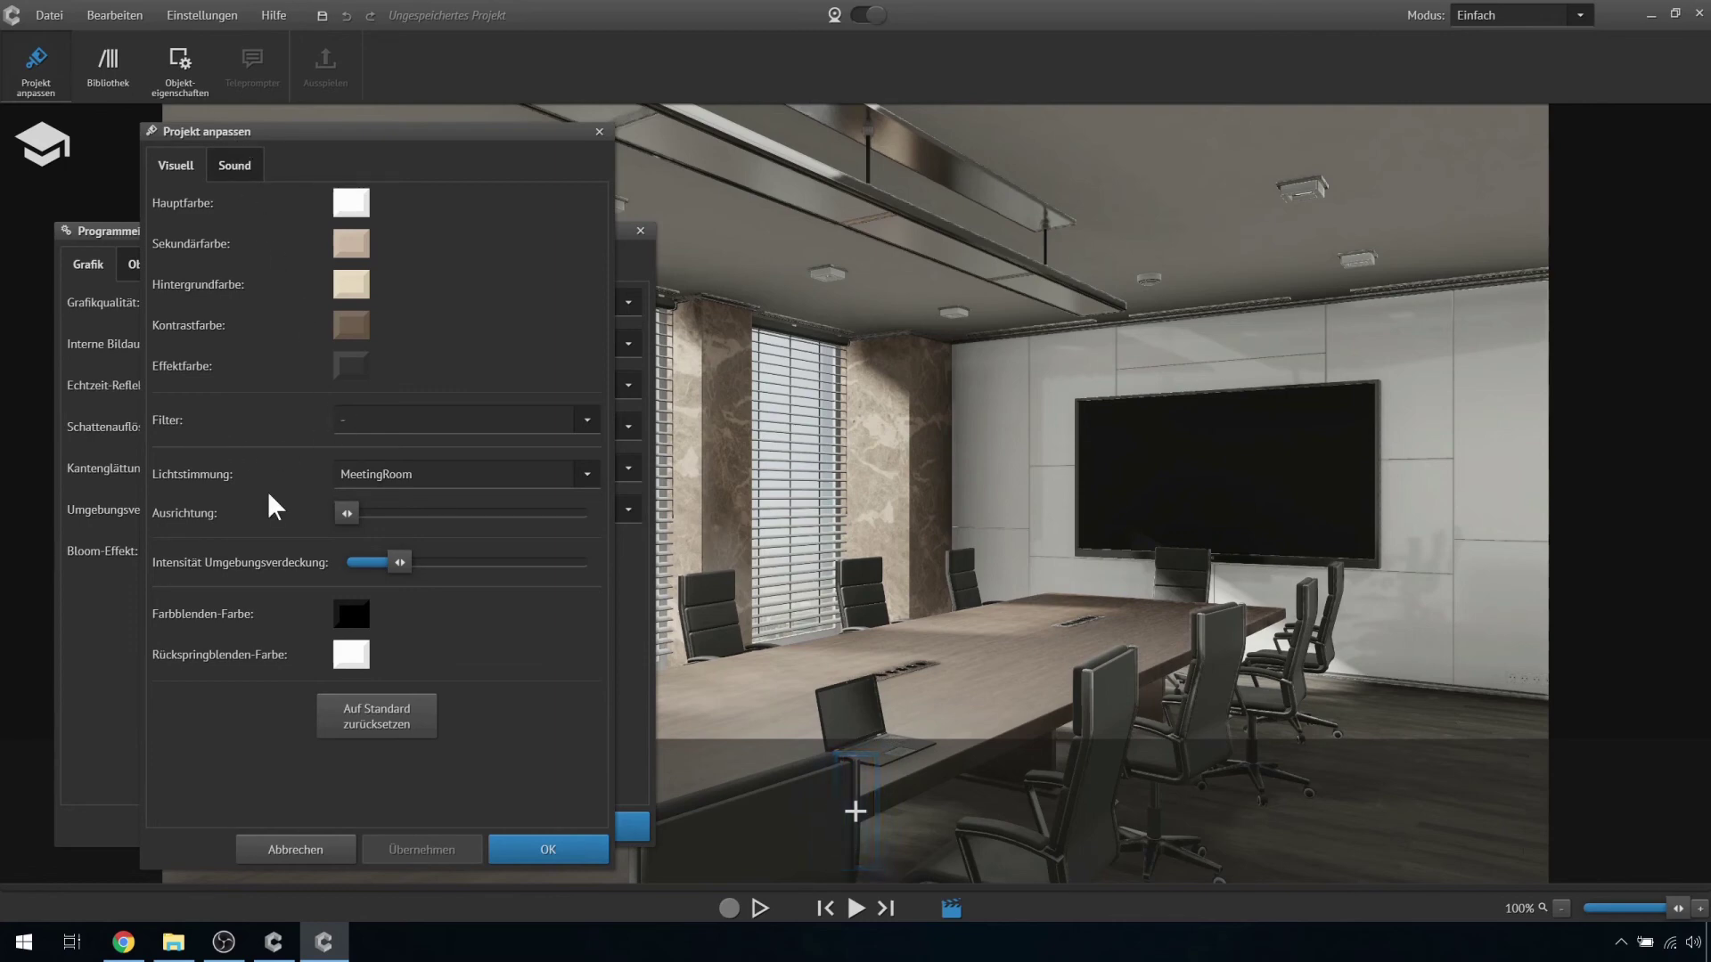
mouse_move(398, 564)
left_mouse_down()
mouse_move(469, 558)
mouse_move(397, 569)
mouse_move(441, 565)
left_mouse_up()
left_click(351, 848)
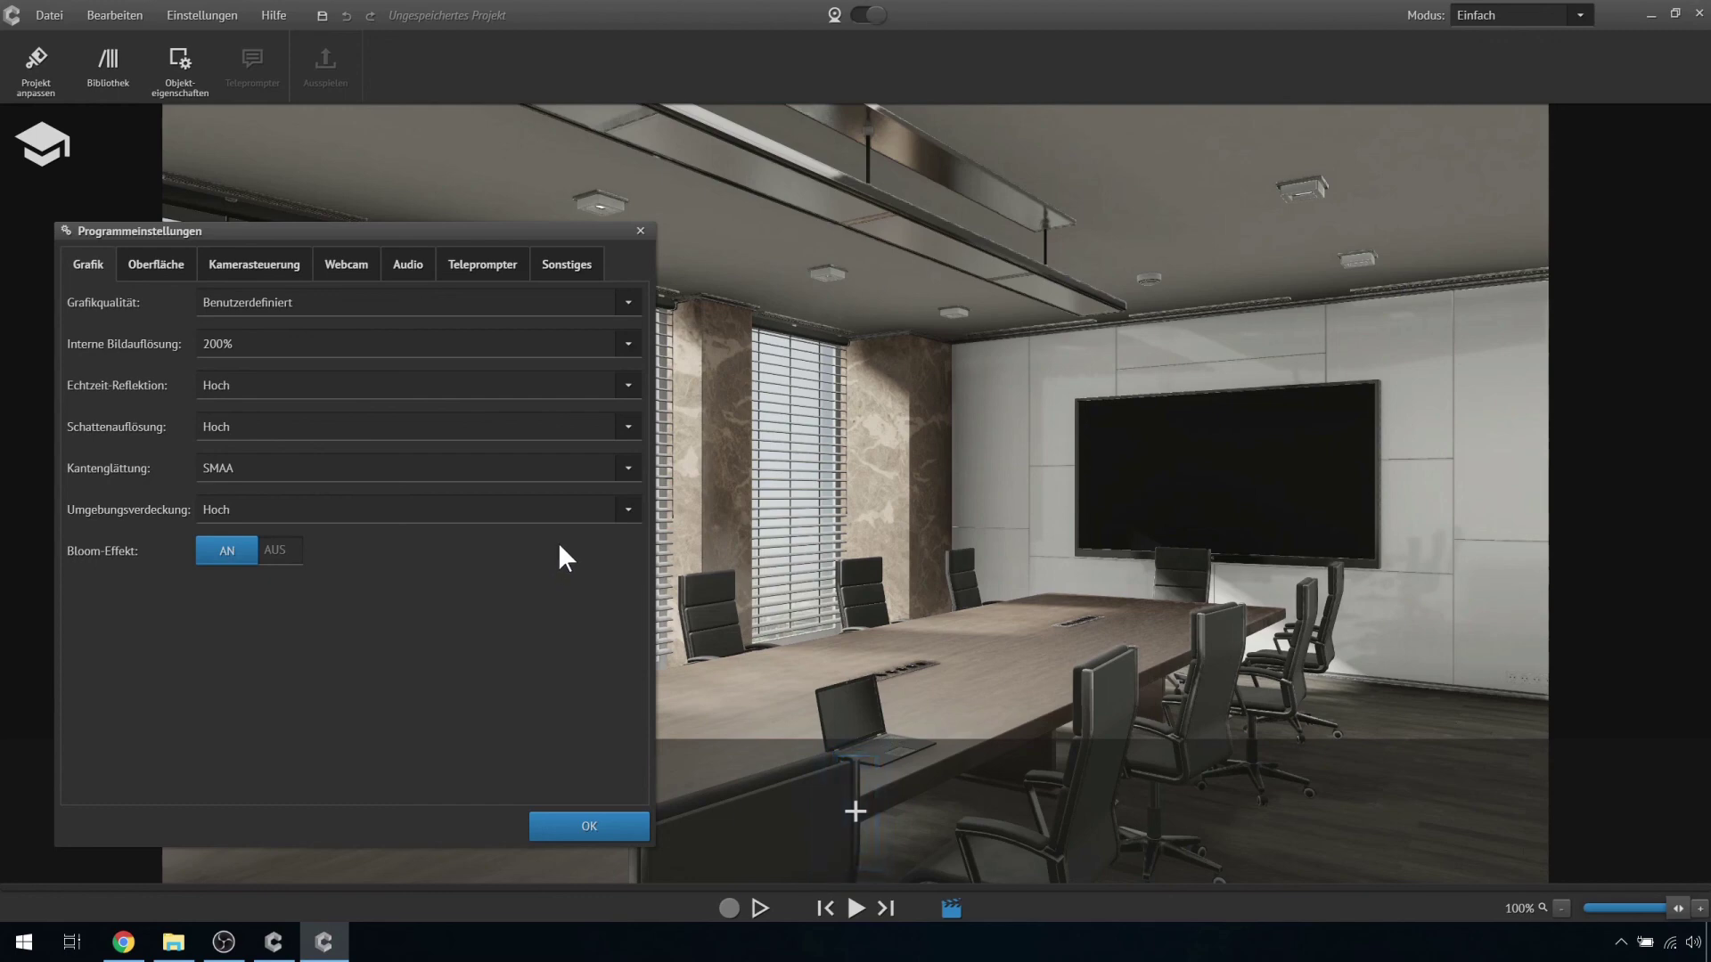
Move the program settings dialog away from the window blinds and keep the graphics quality preset at Benutzerdefiniert.
left_click_drag(461, 233, 1264, 194)
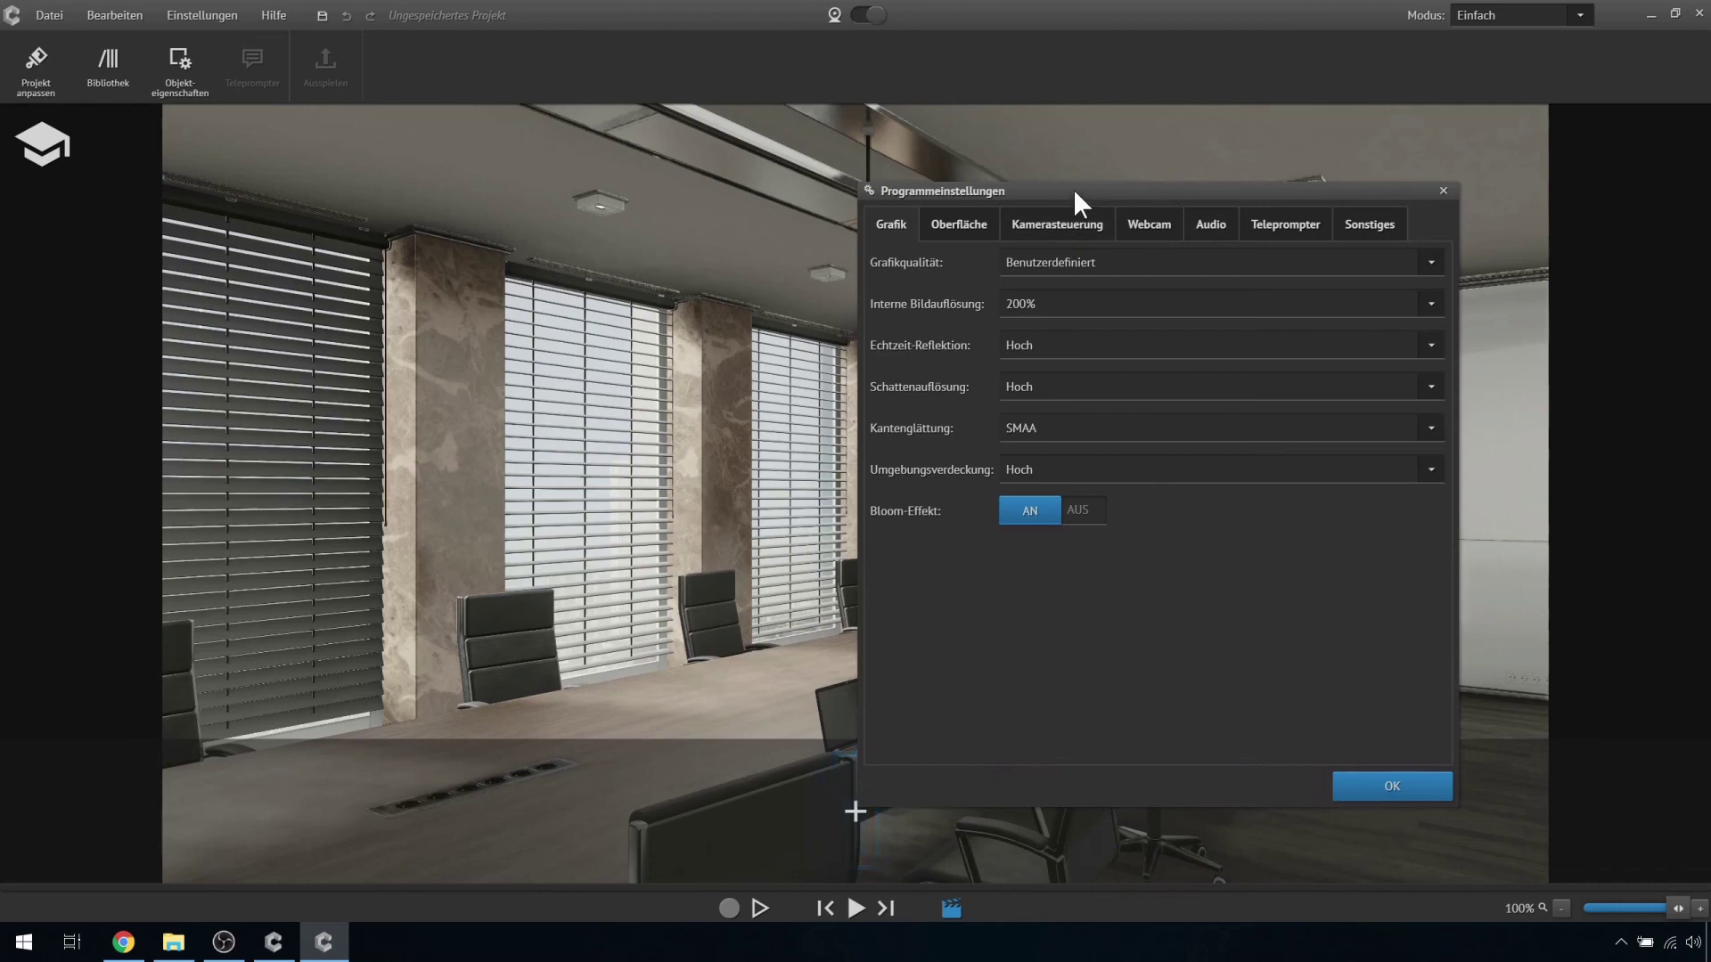
left_click_drag(1073, 189, 1138, 177)
left_click(1120, 242)
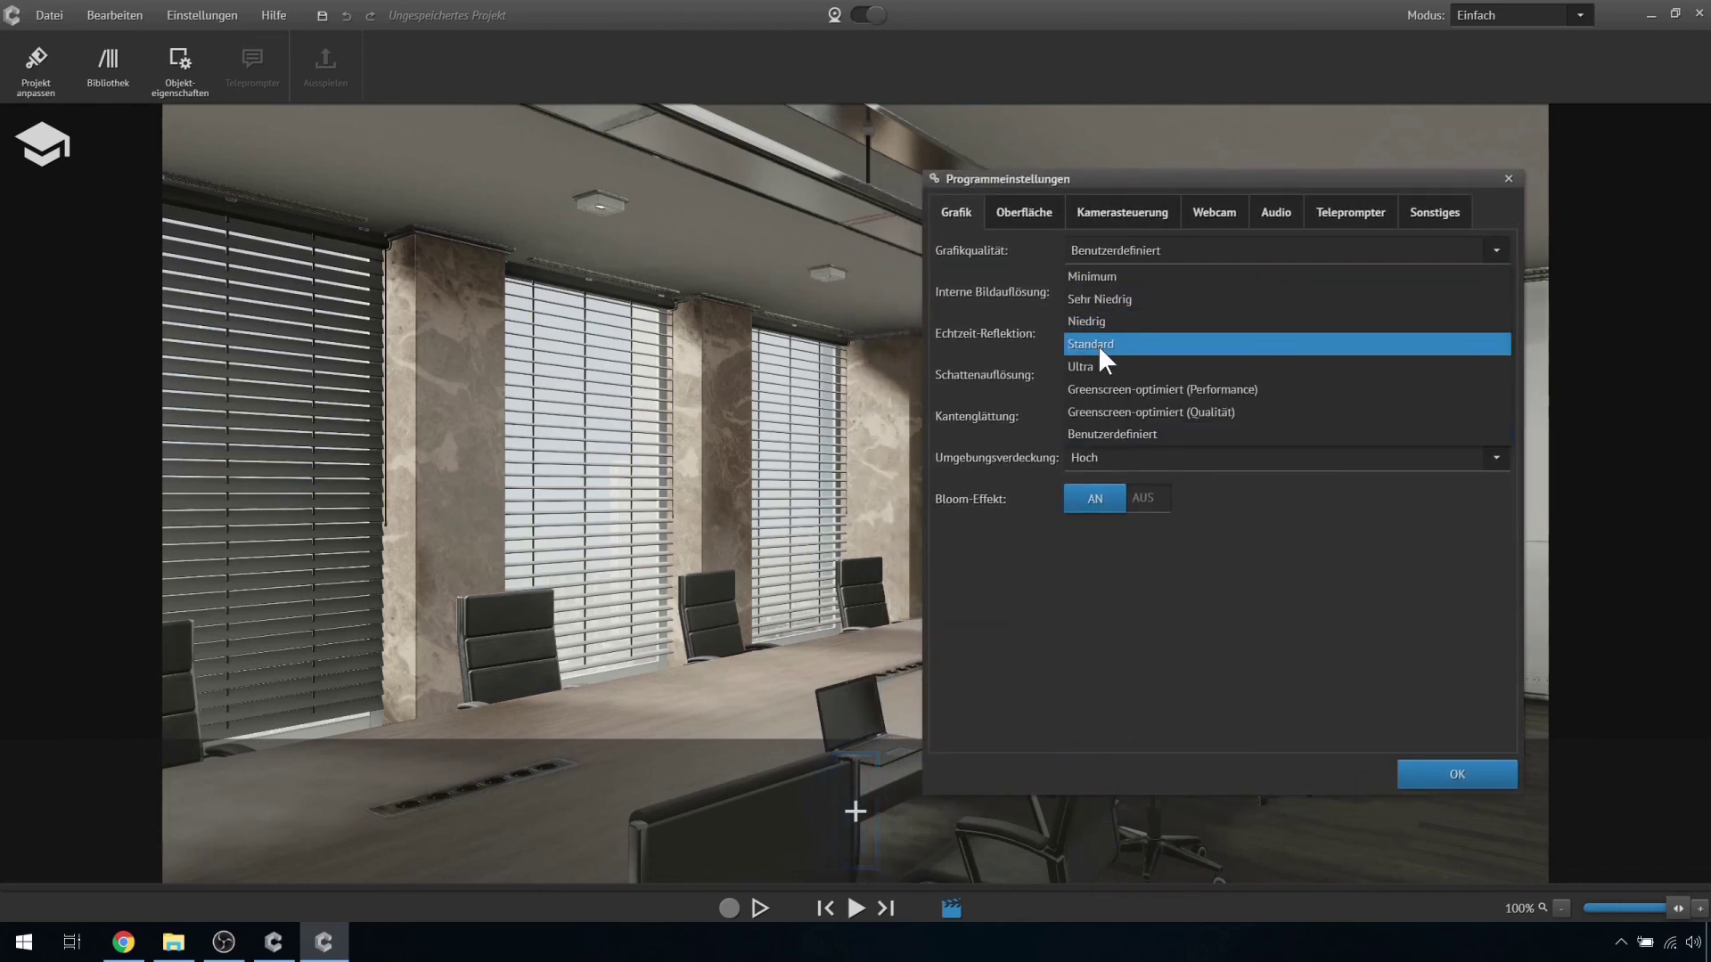
left_click(1083, 433)
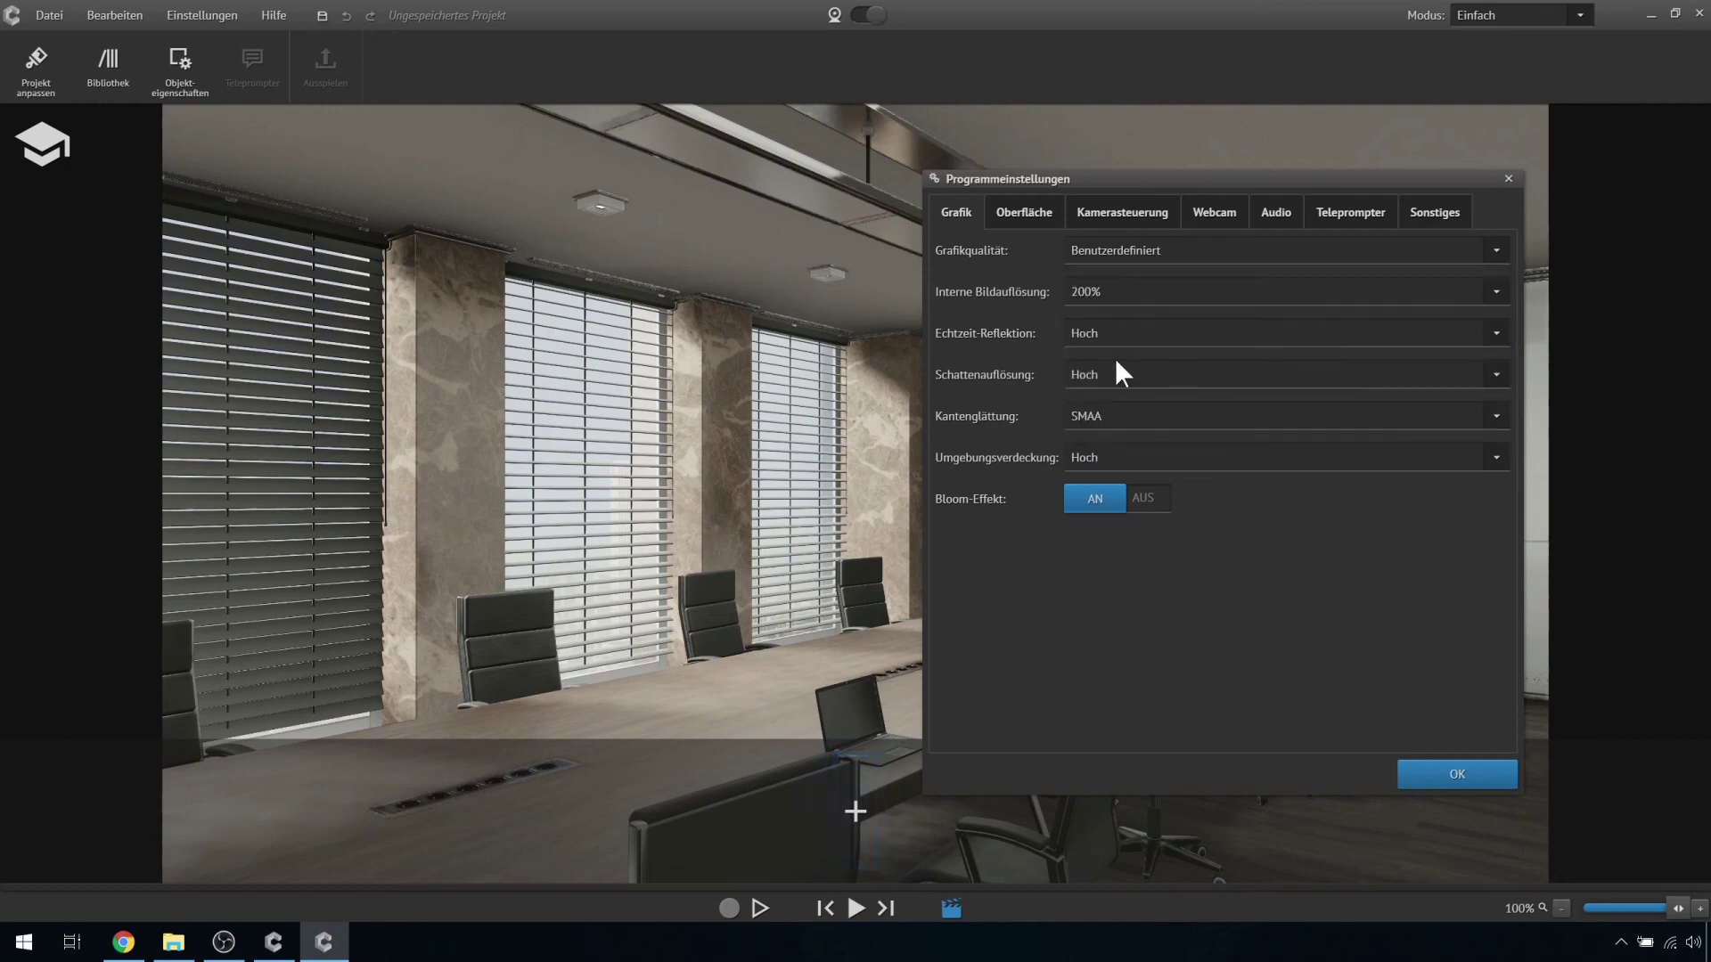